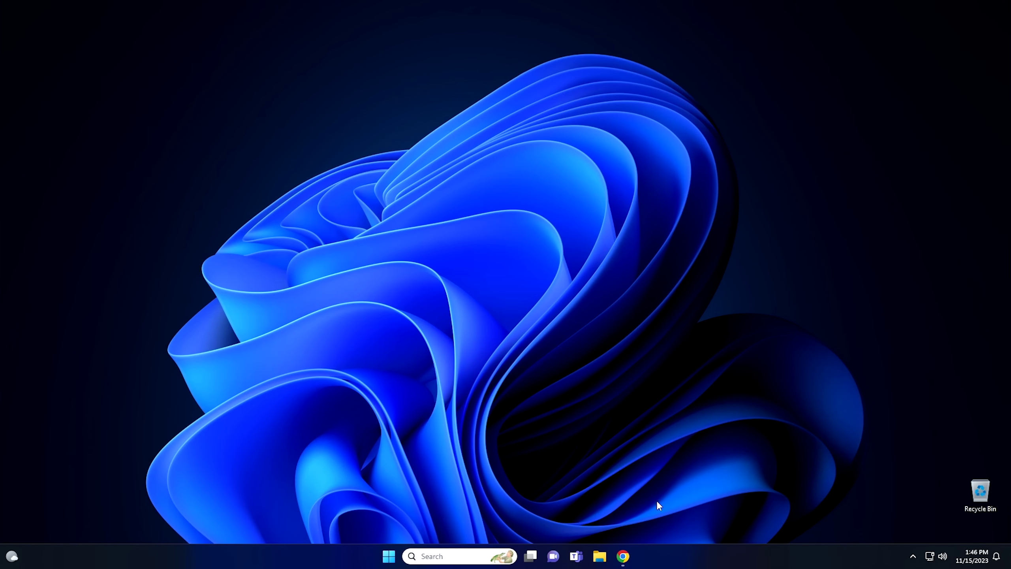
Step: Examine the processor details in Task Manager's performance view, and close Task Manager
right_click(666, 561)
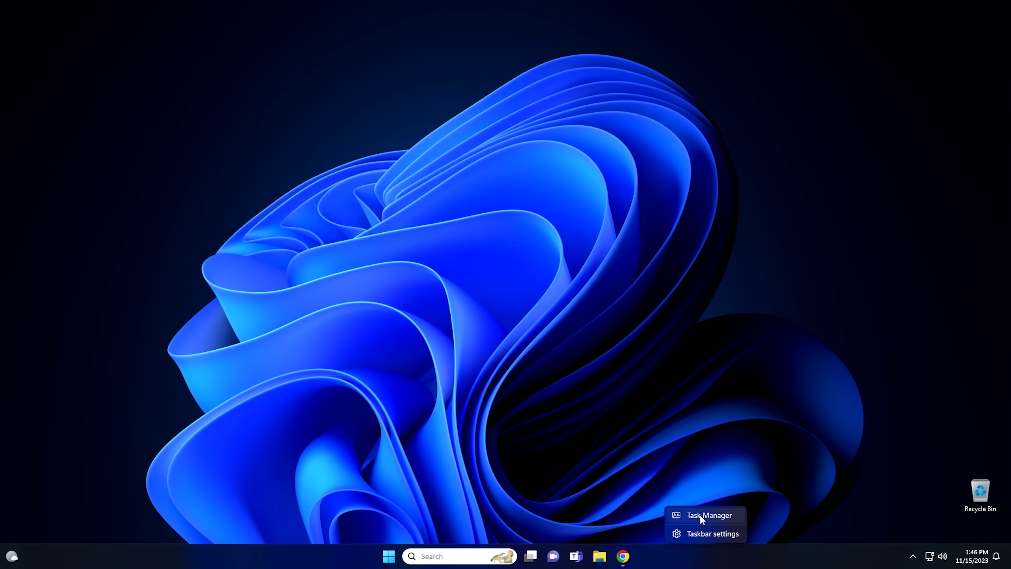
left_click(700, 515)
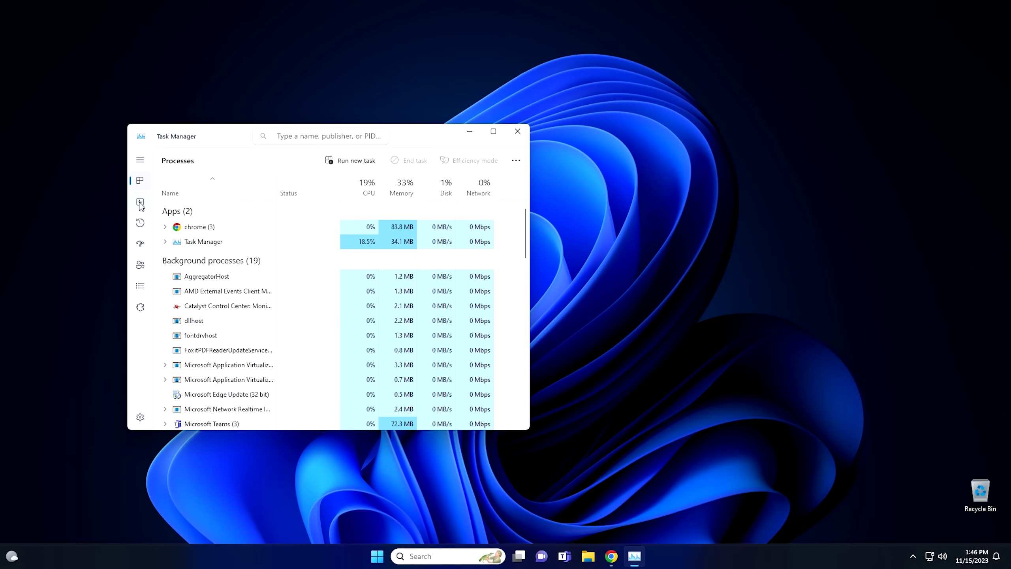
left_click(141, 202)
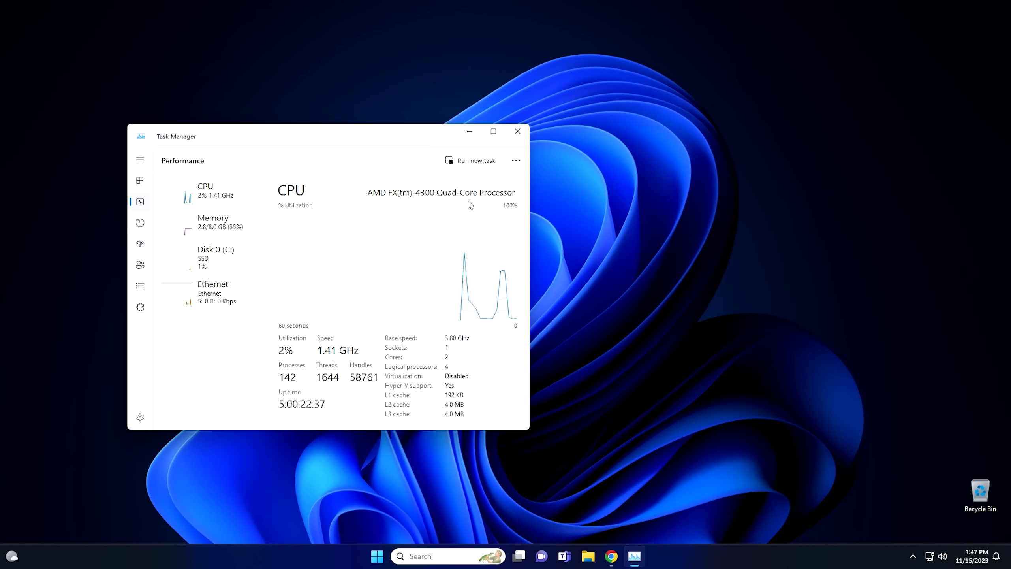
left_click(377, 556)
left_click(376, 556)
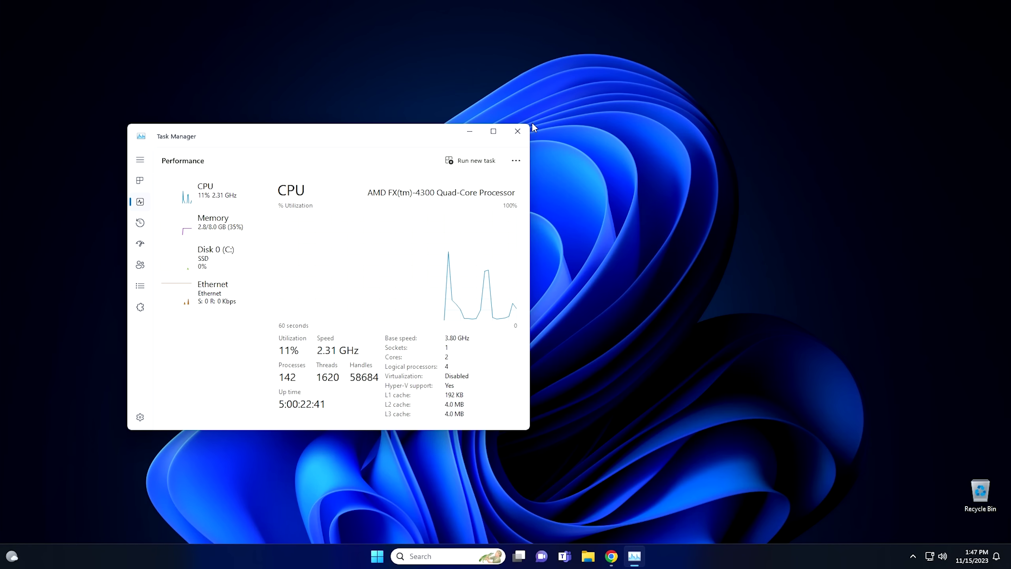
left_click(517, 131)
Step: Check the PC's Windows 11 eligibility with PC Health Check, and close the app once the results are reviewed
left_click(389, 556)
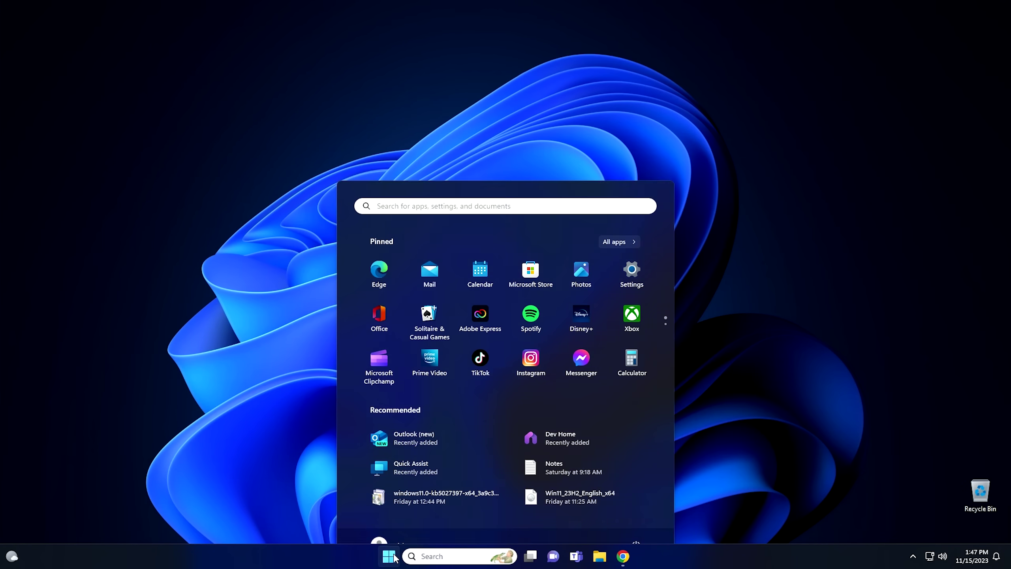
left_click(627, 216)
scroll(507, 359, "down", 15)
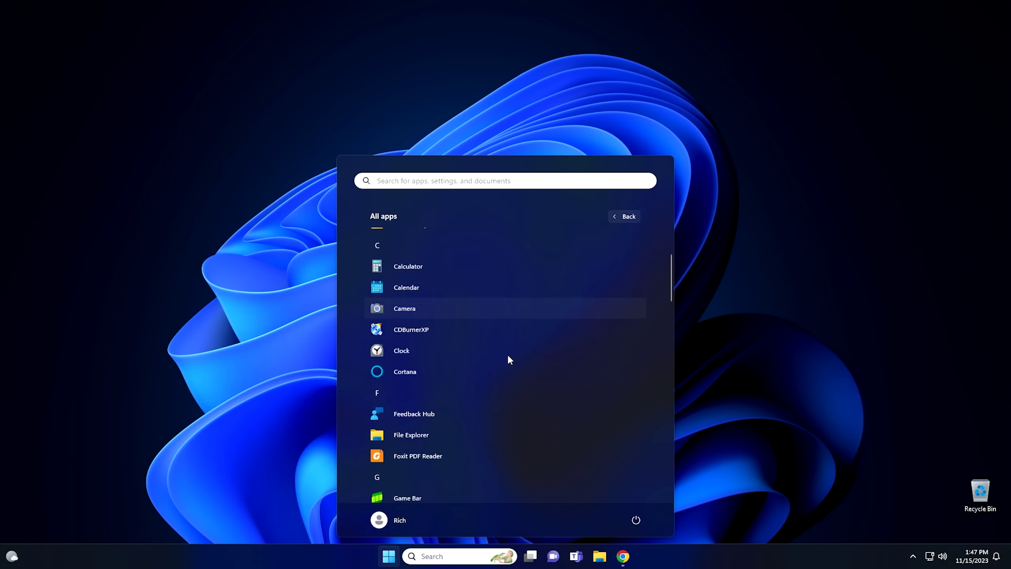
scroll(507, 354, "down", 6)
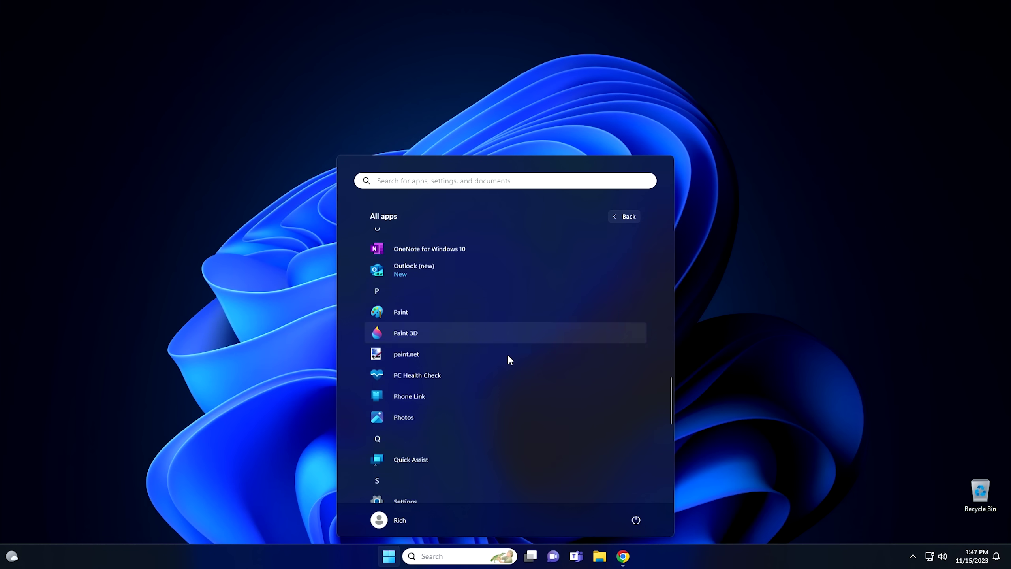
scroll(450, 322, "up", 1)
left_click(415, 279)
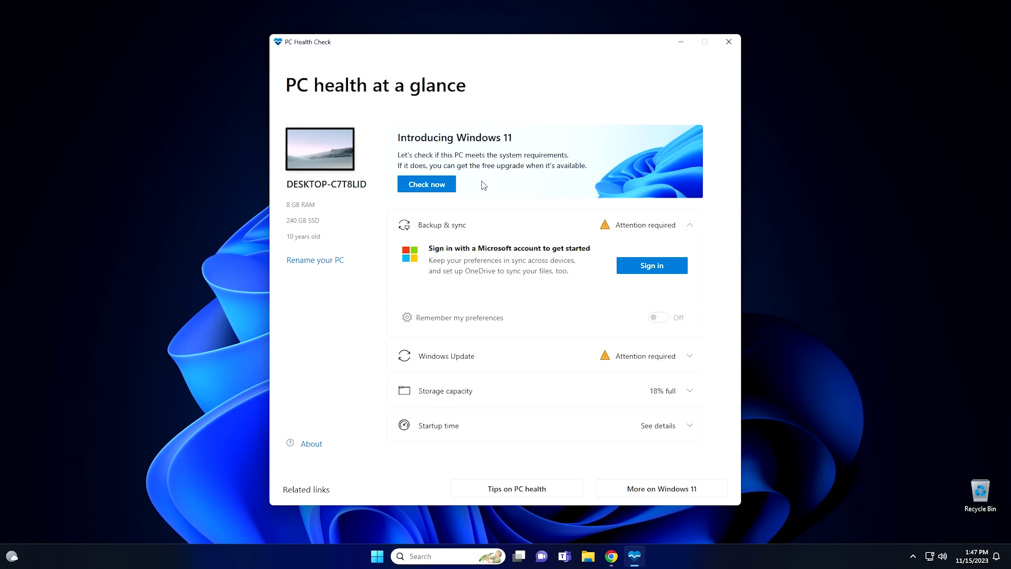
left_click(425, 186)
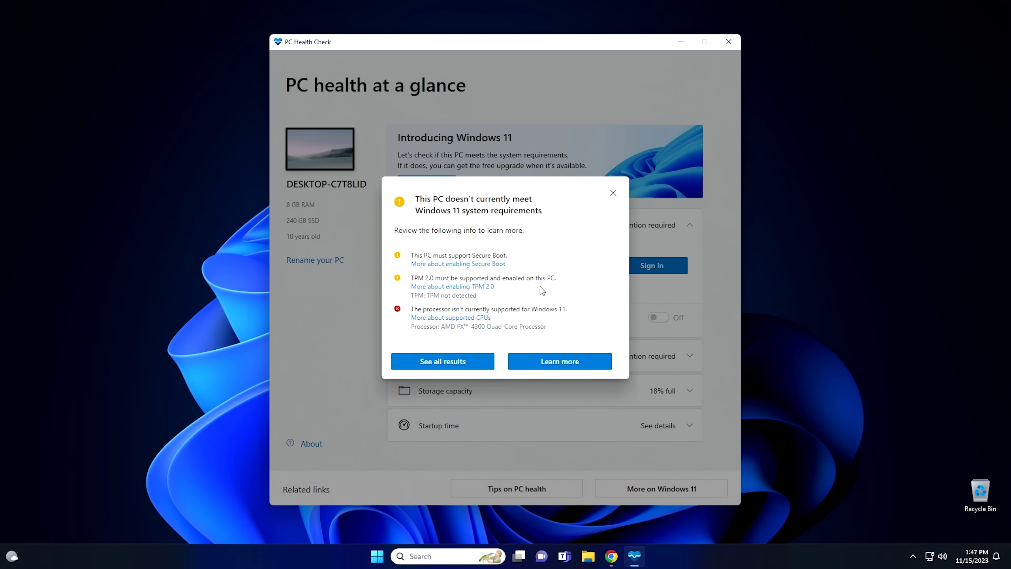
left_click(613, 193)
left_click(728, 41)
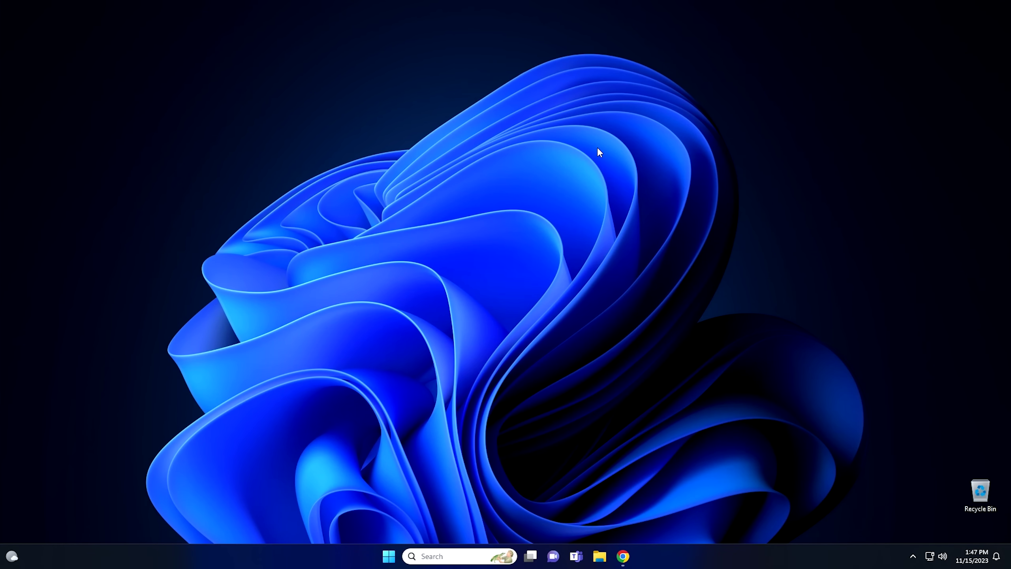
Step: Switch to Chrome and review the Windows 11 Installation Assistant section on the Download Windows 11 page
left_click(625, 558)
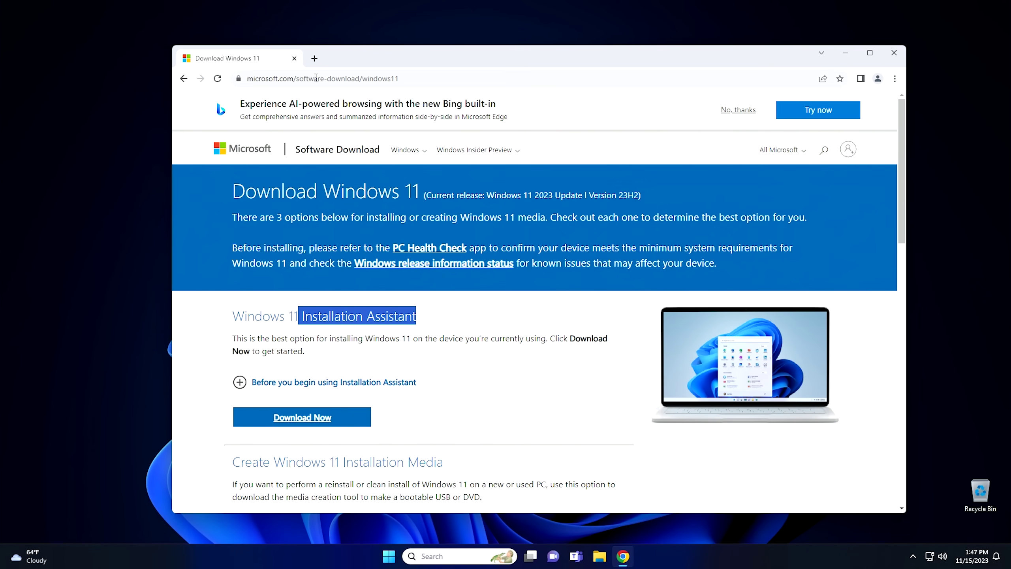
left_click(430, 320)
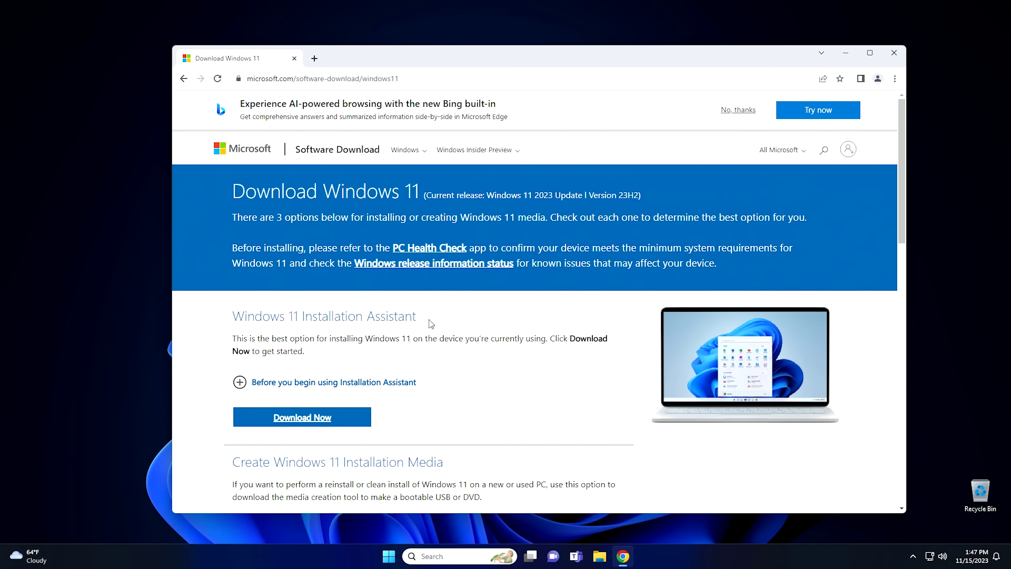
scroll(470, 298, "down", 2)
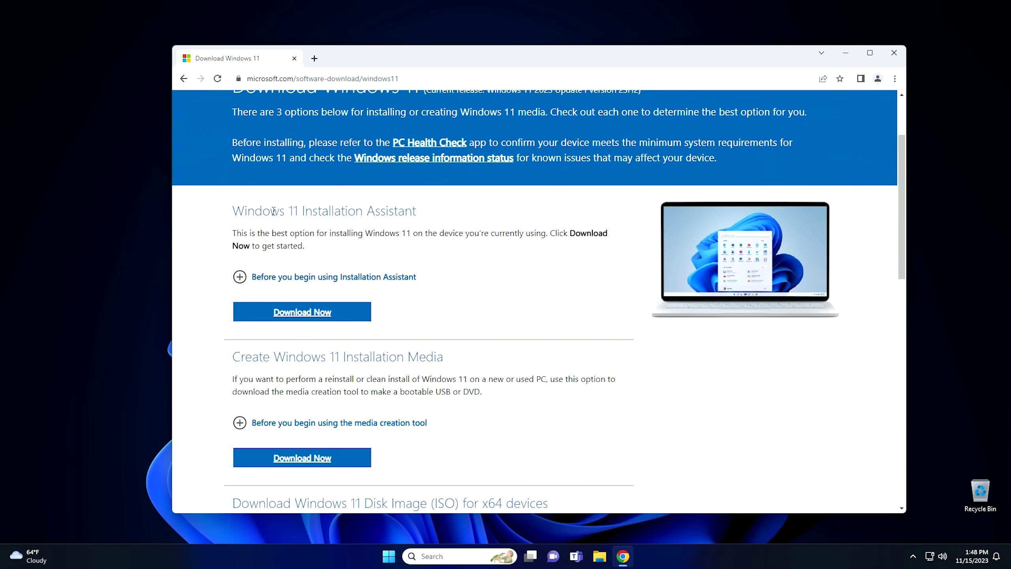
left_click_drag(273, 211, 427, 213)
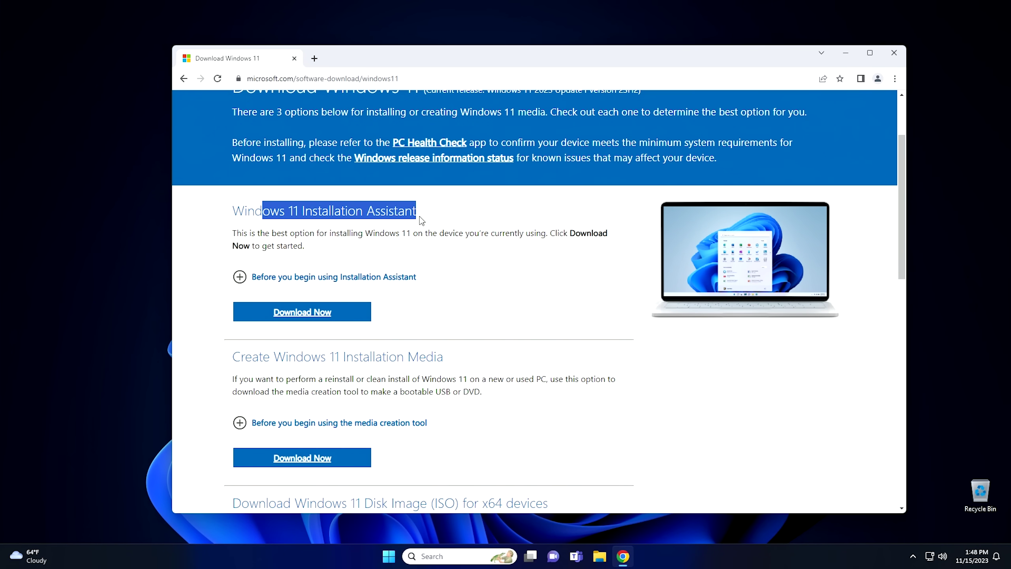
left_click(423, 220)
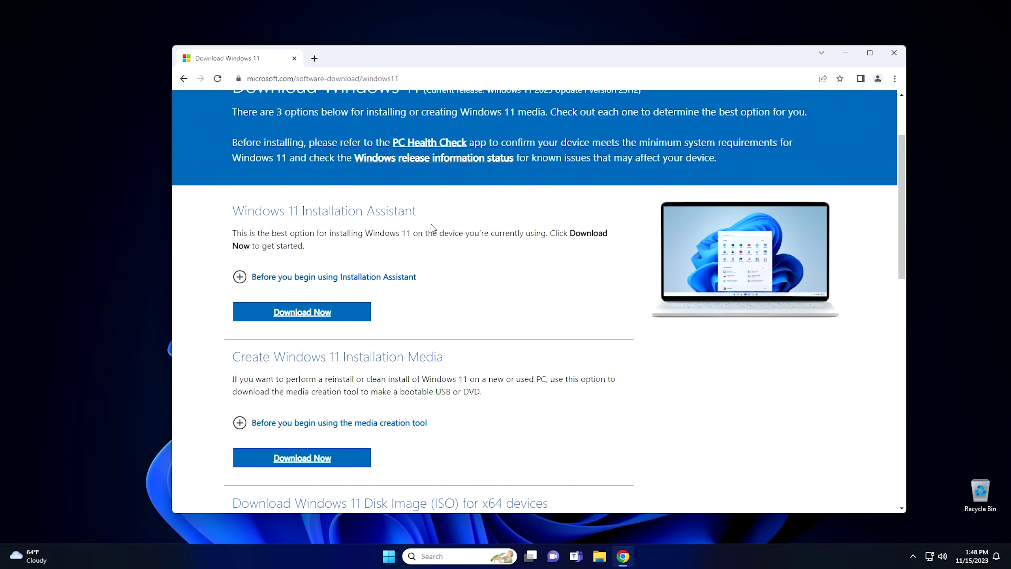
Step: Request a download of Windows 11 (multi-edition ISO for x64 devices) from the disk image section
scroll(433, 228, "down", 5)
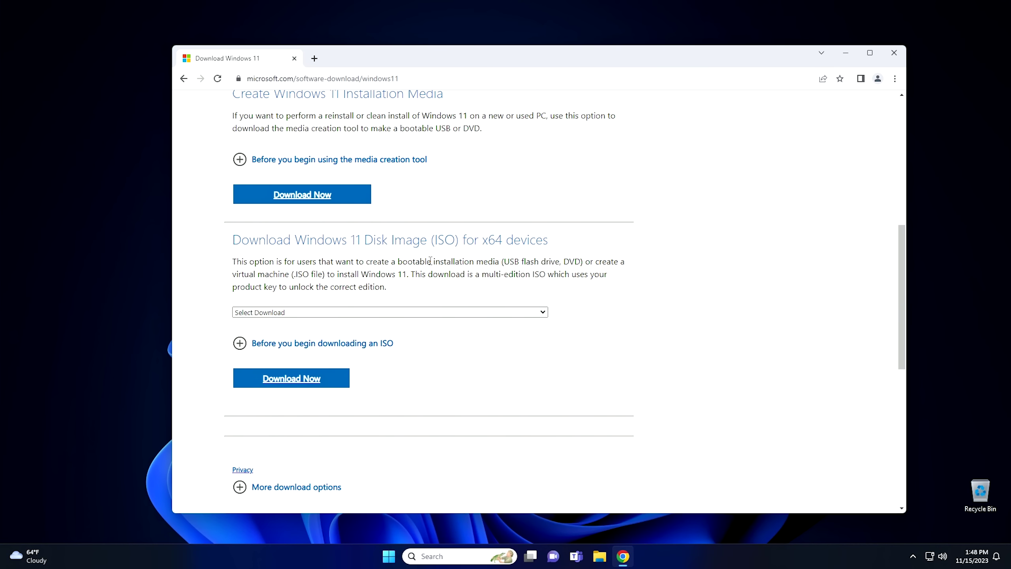
left_click(268, 314)
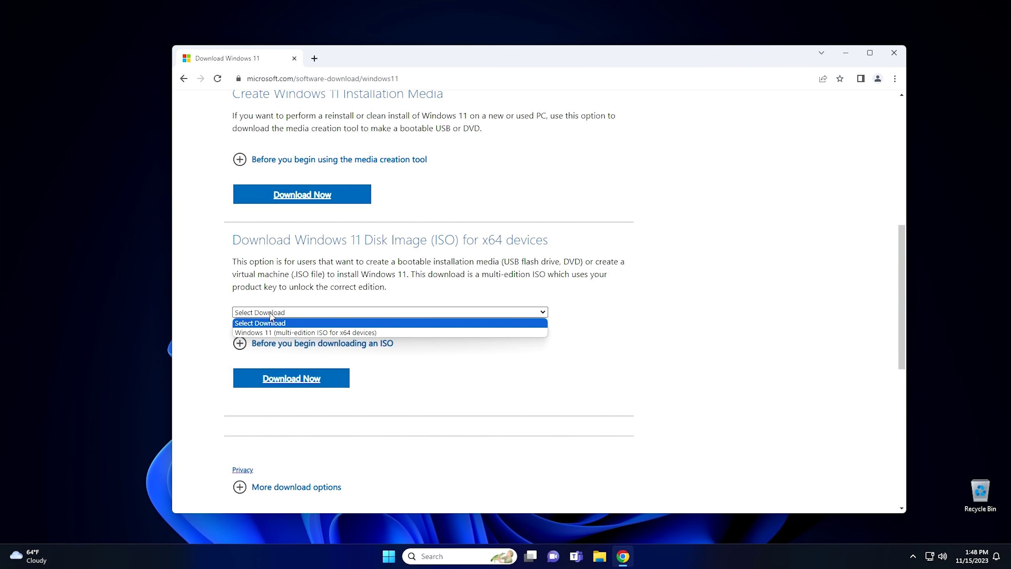
left_click(295, 332)
left_click(298, 383)
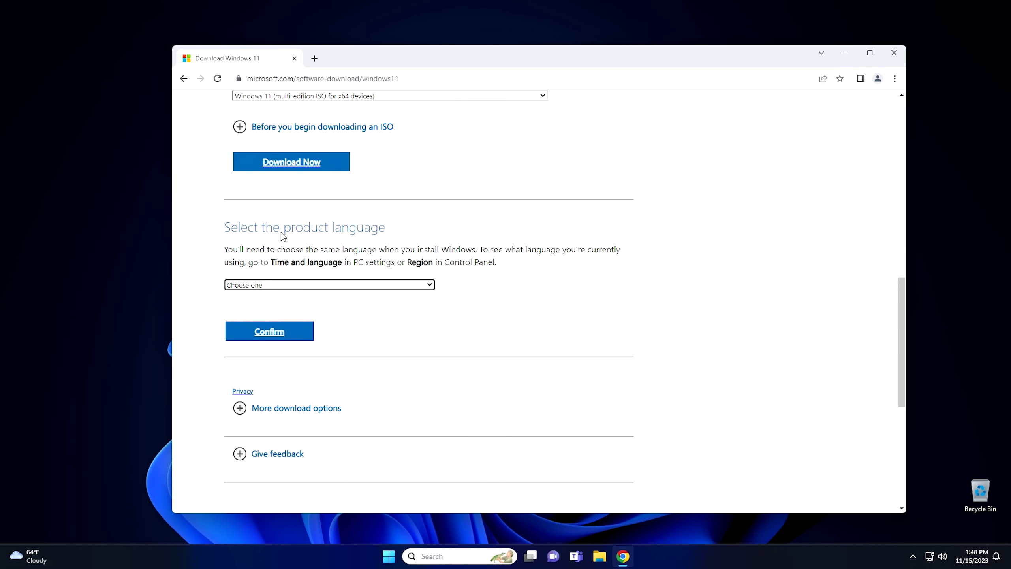
Step: Confirm English (United States) as the product language, start the 64-bit ISO download and check its progress
left_click(294, 285)
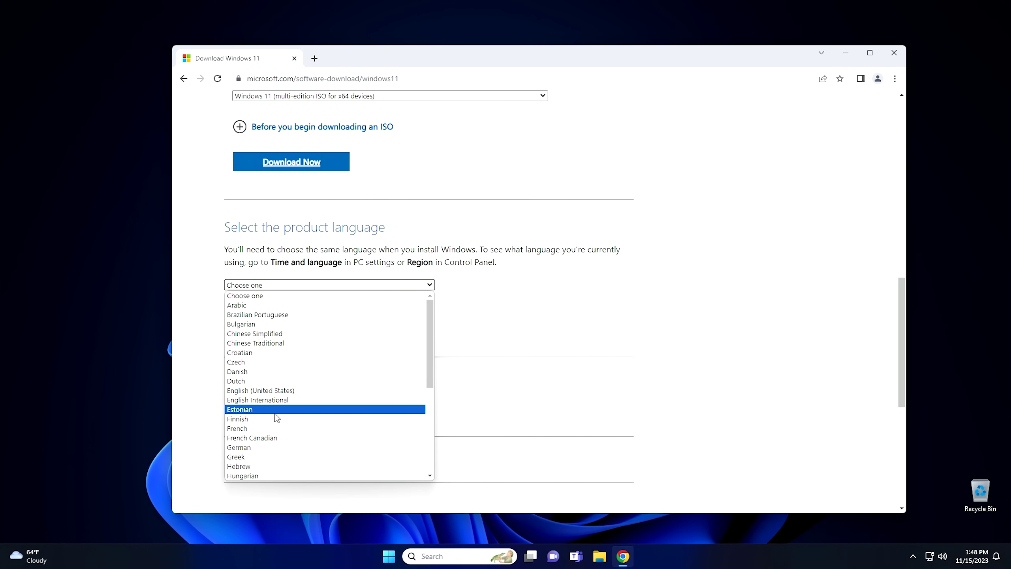
left_click(279, 390)
left_click(270, 333)
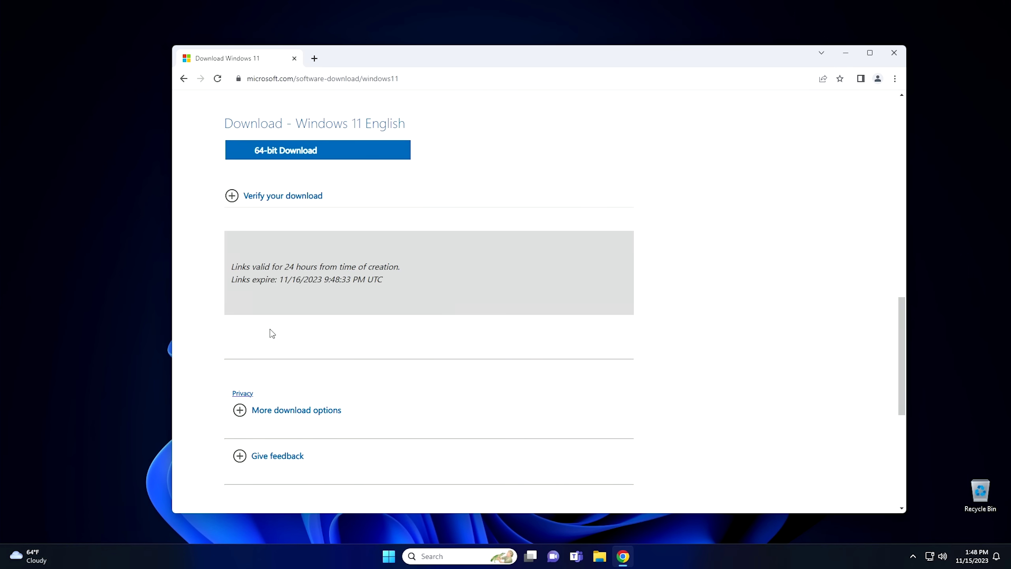
left_click(300, 152)
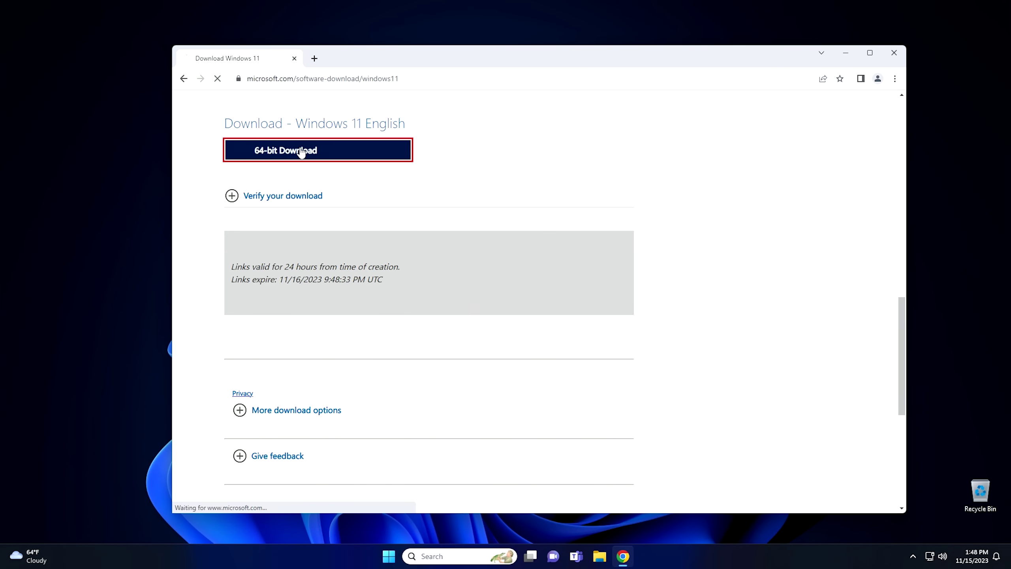
left_click(844, 79)
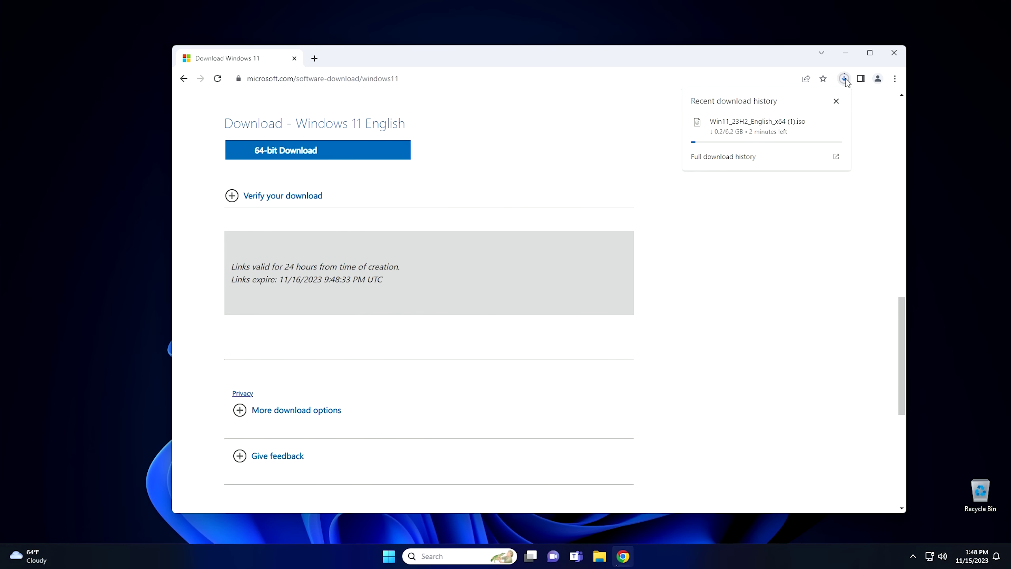
mouse_move(828, 134)
Step: Switch to File Explorer, open the Downloads folder and select the Win11_23H2_English_x64 disc image
left_click(599, 556)
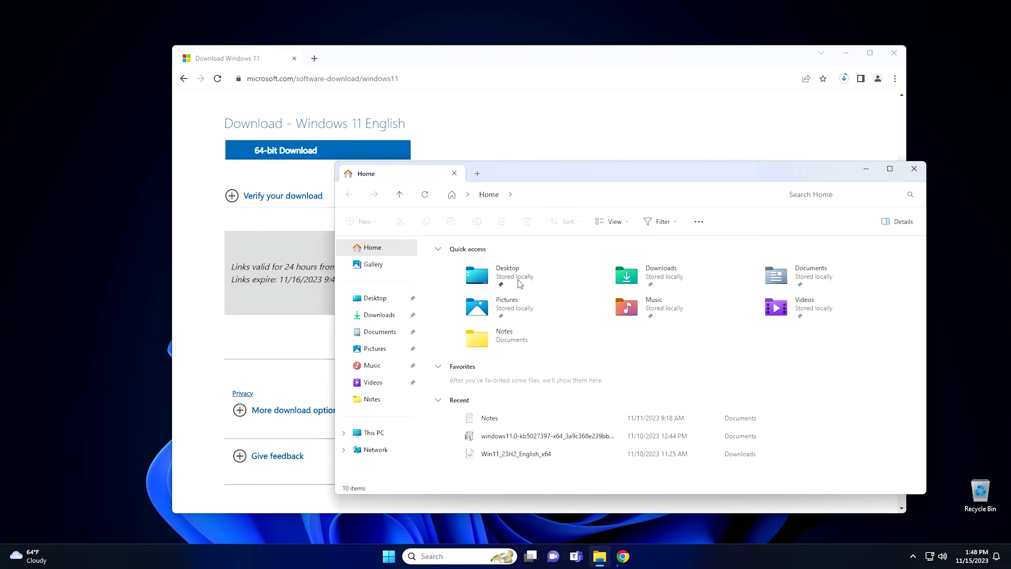
double_click(651, 279)
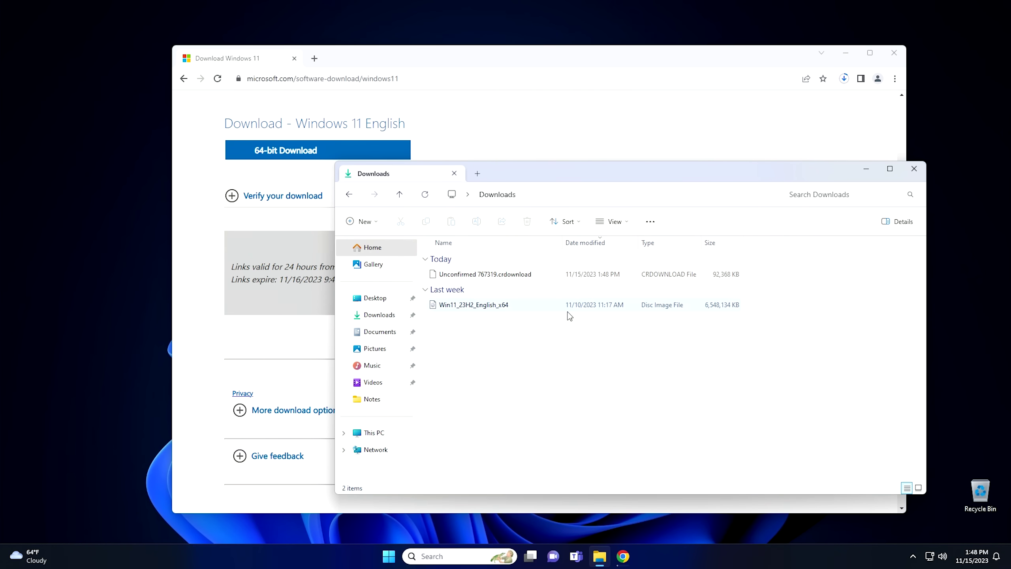
left_click(479, 305)
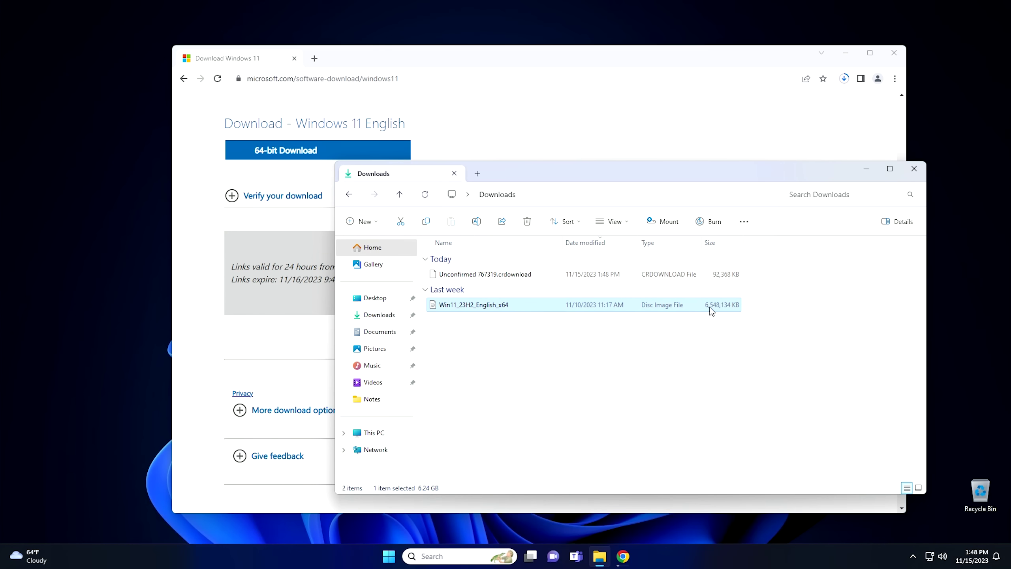
Step: Cancel the running Win11_23H2_English_x64 (1).iso download in Chrome and close the browser
left_click(844, 78)
left_click(836, 101)
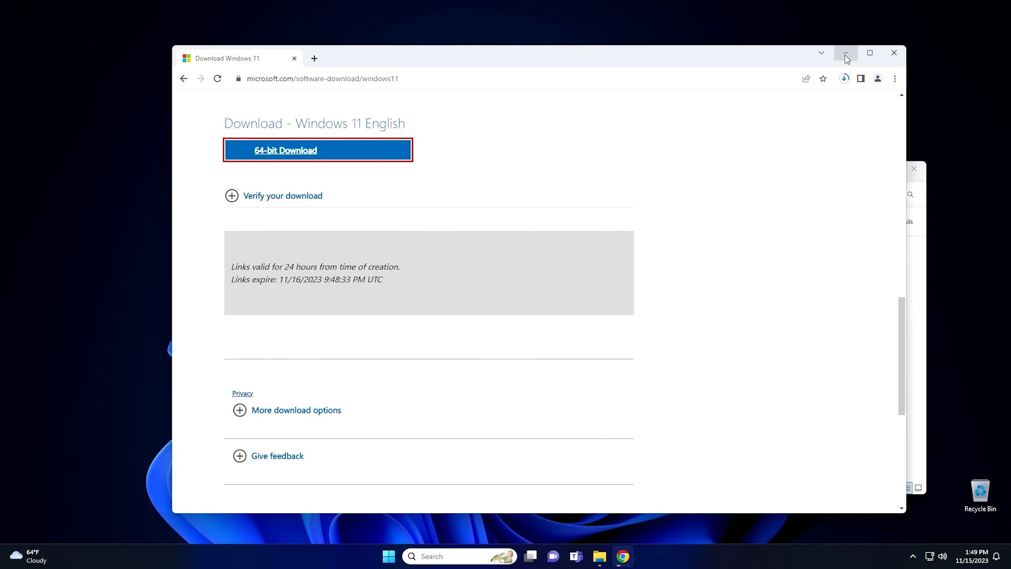
left_click(844, 78)
left_click(836, 125)
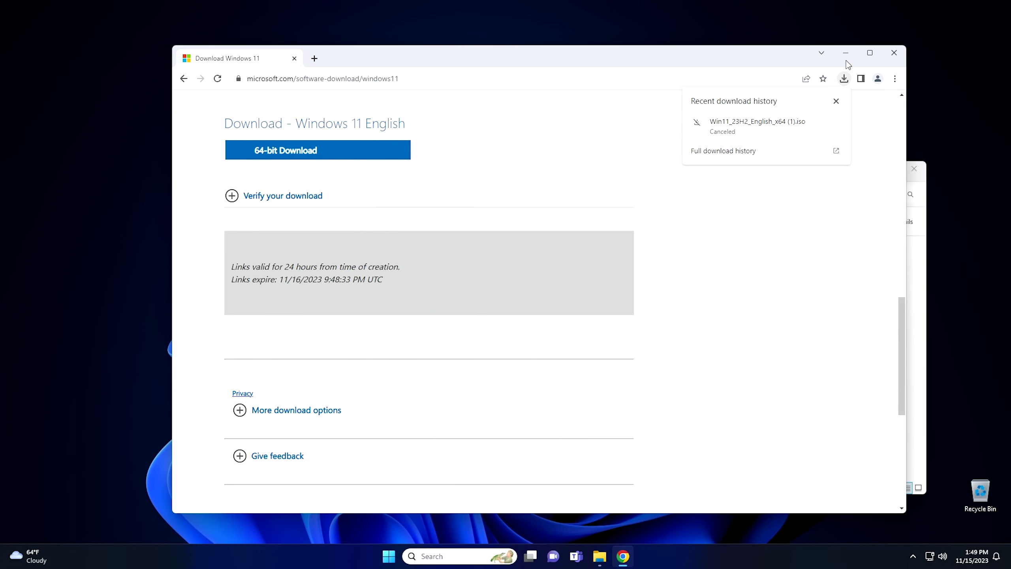
left_click(894, 53)
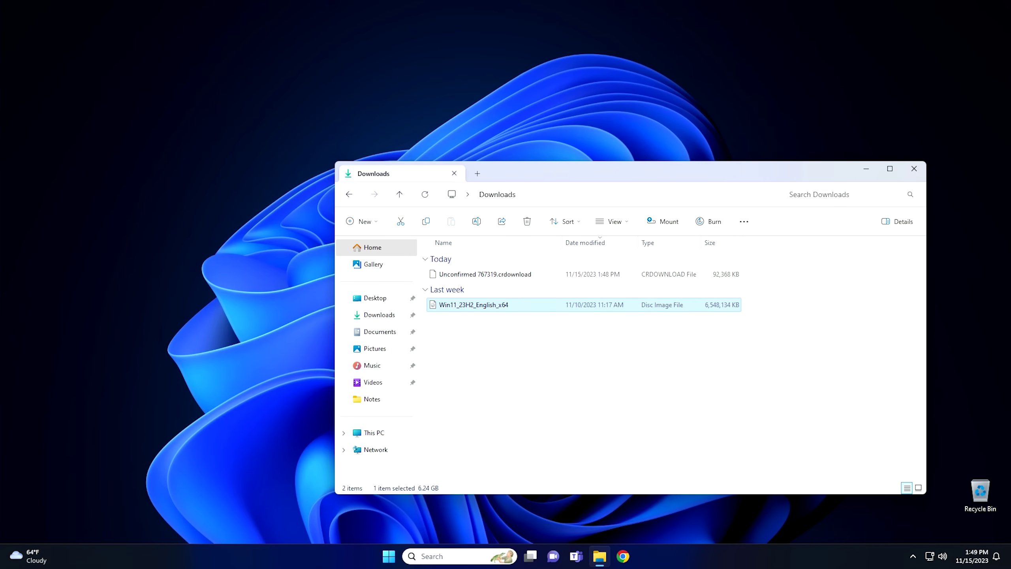
Step: Reposition the Downloads window and mount the Win11_23H2_English_x64 disc image, allowing the file to be opened
left_click_drag(548, 171, 485, 145)
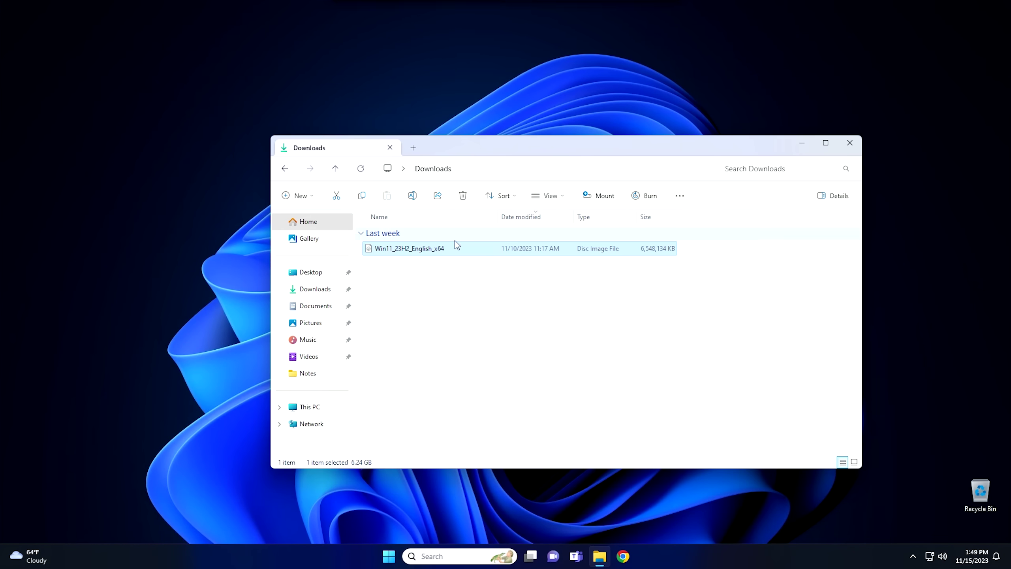
double_click(399, 249)
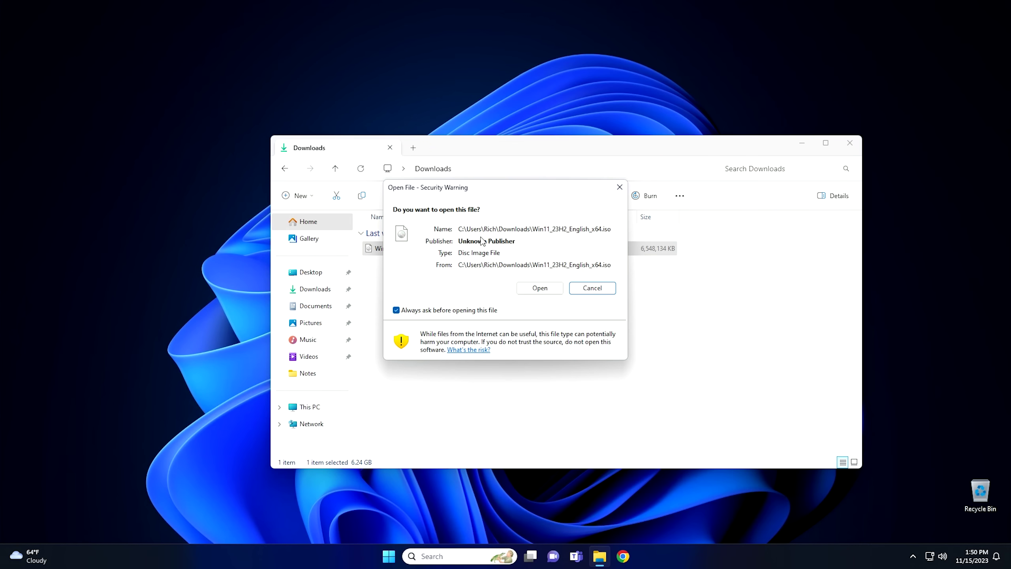
left_click(546, 293)
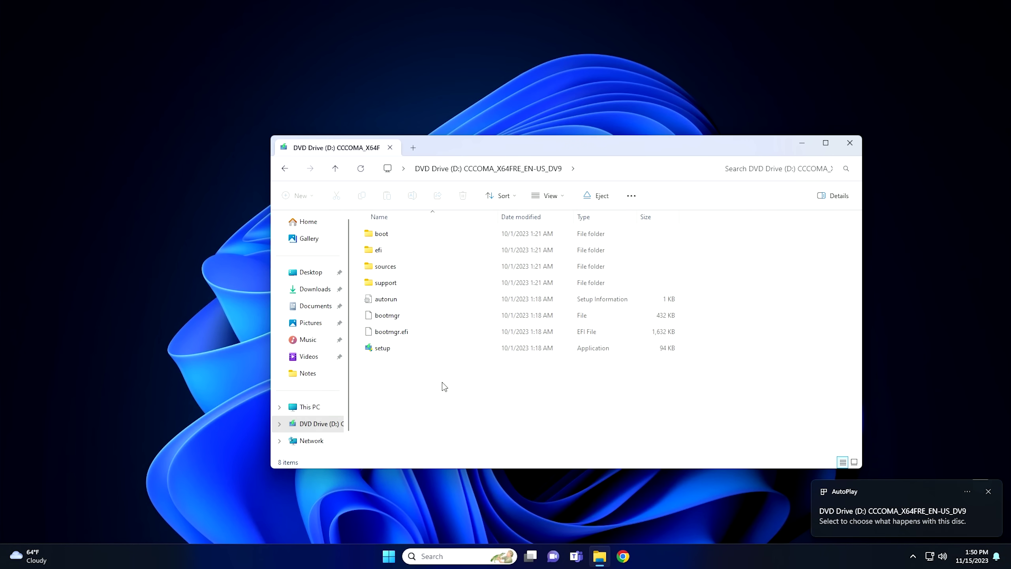
Step: Check the mounted disc's path, show the drives under This PC and select the mounted Windows 11 DVD drive
left_click(622, 171)
left_click(413, 168)
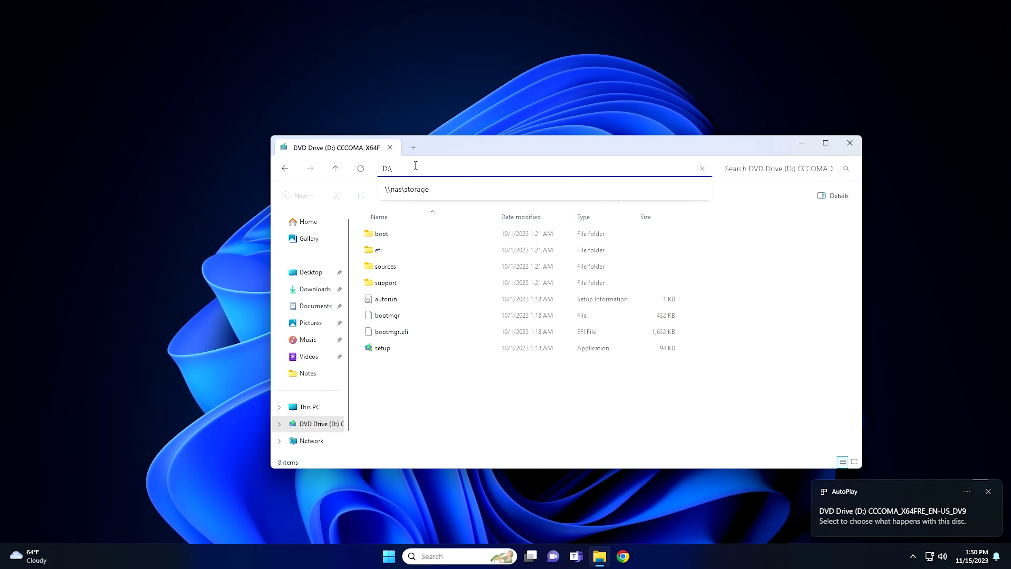
left_click(313, 410)
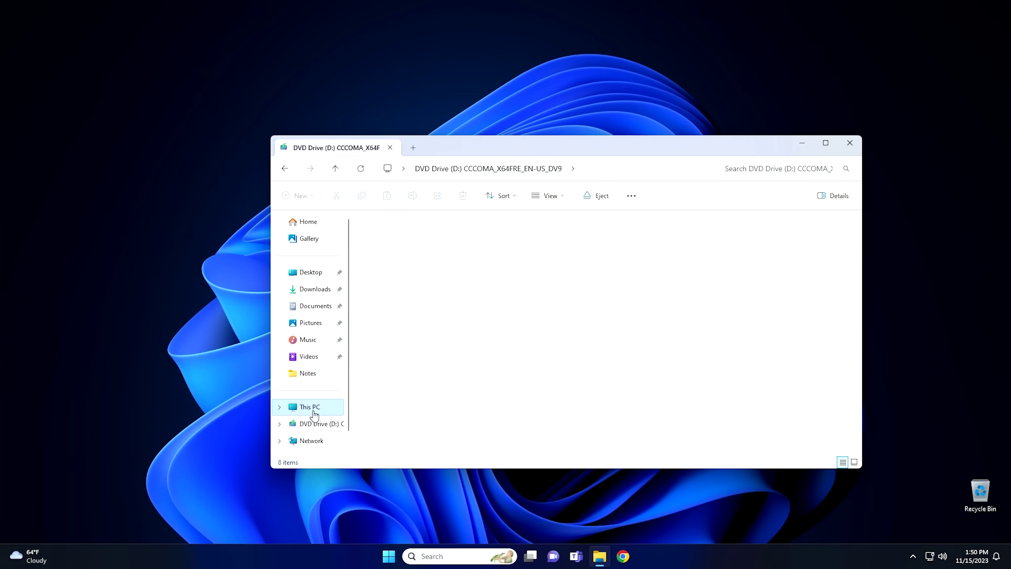
left_click(573, 238)
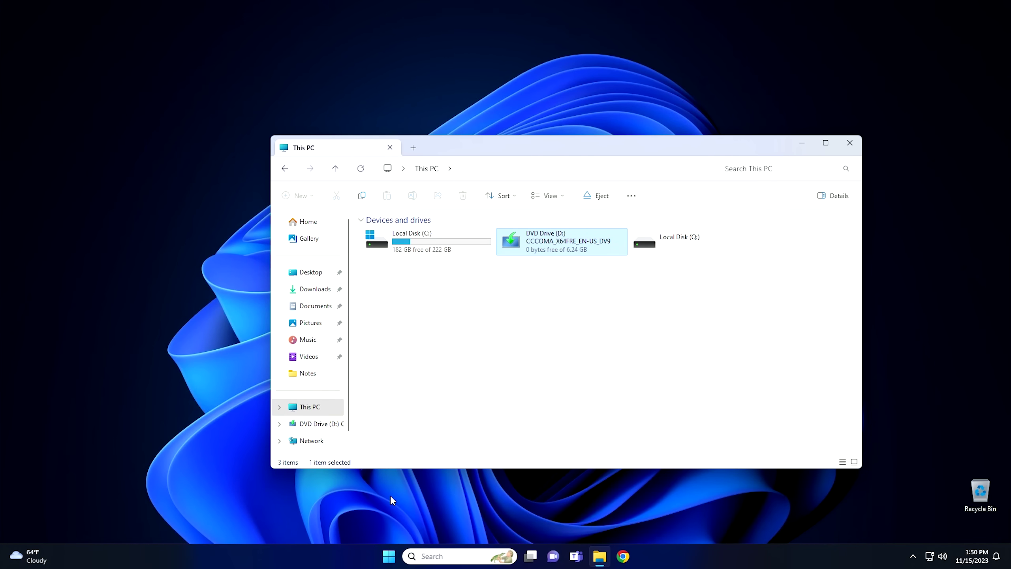
Step: Open Command Prompt as administrator, allow it to make changes, and move its window toward the middle of the desktop
left_click(388, 557)
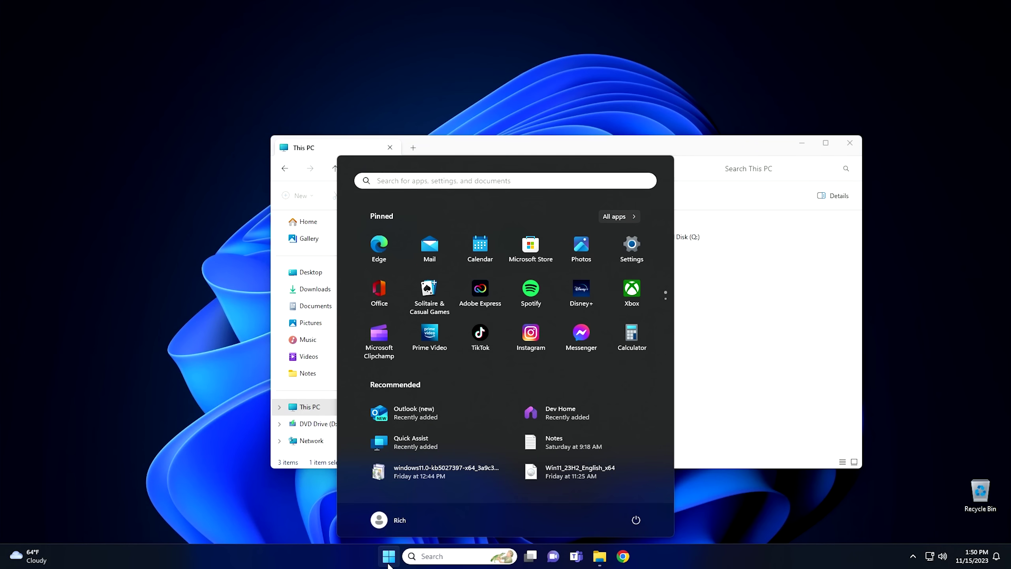
type("cmd")
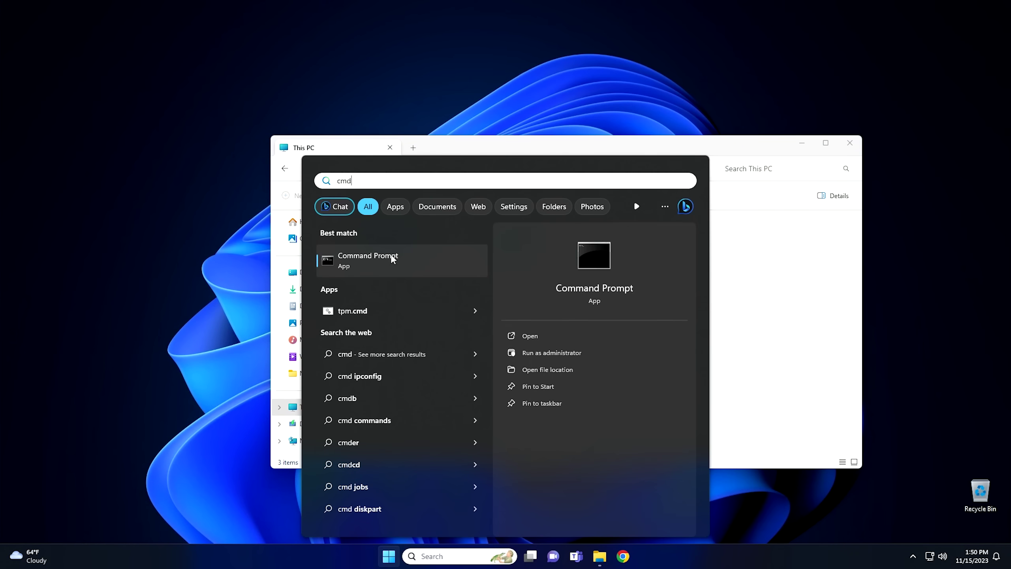
right_click(395, 257)
left_click(427, 271)
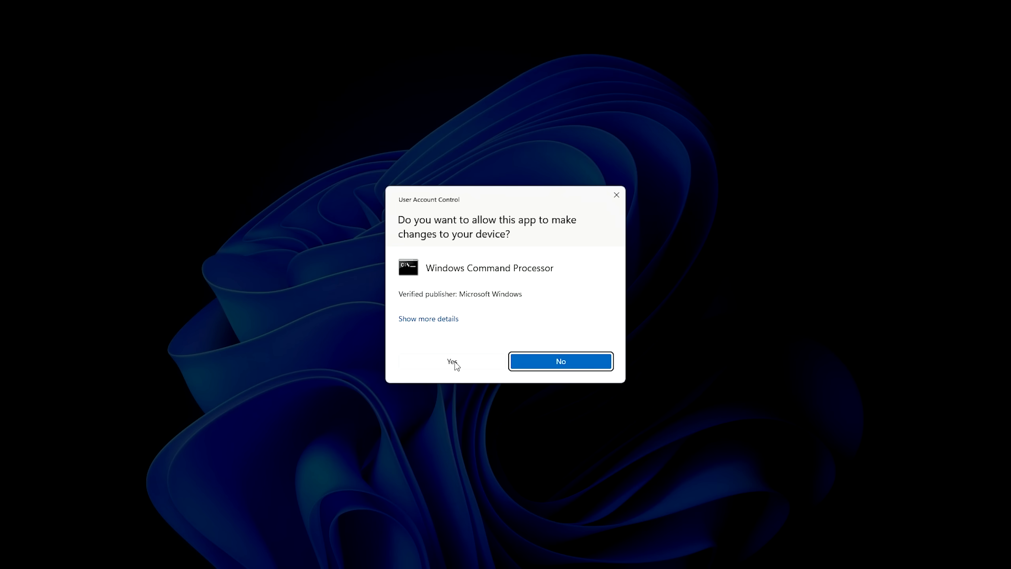
left_click(452, 362)
left_click_drag(233, 52, 338, 225)
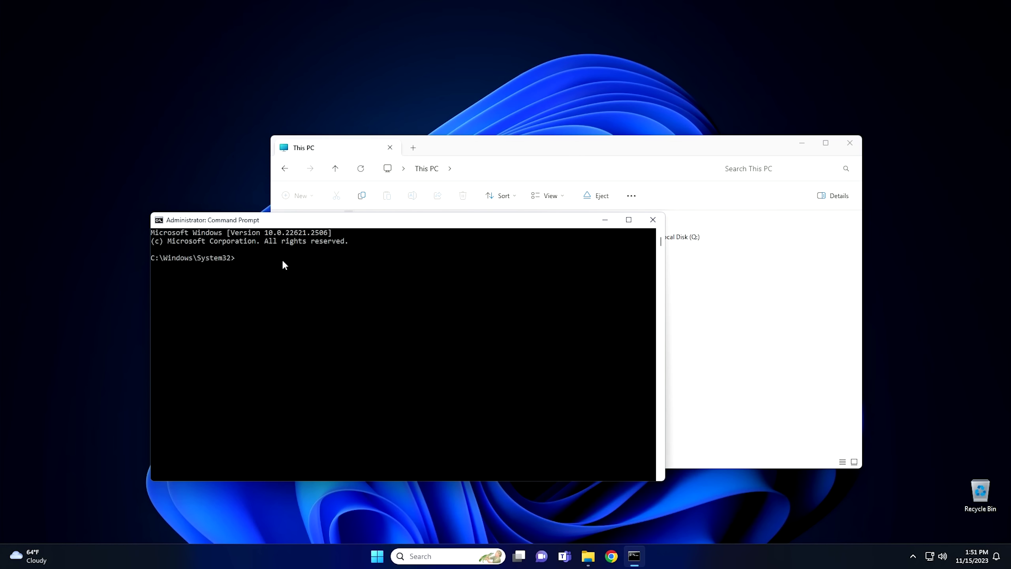
Step: Switch Command Prompt to the D: drive, list its contents with dir and check the setup.exe entry
type("d:")
key("Return")
type("dir")
key("Return")
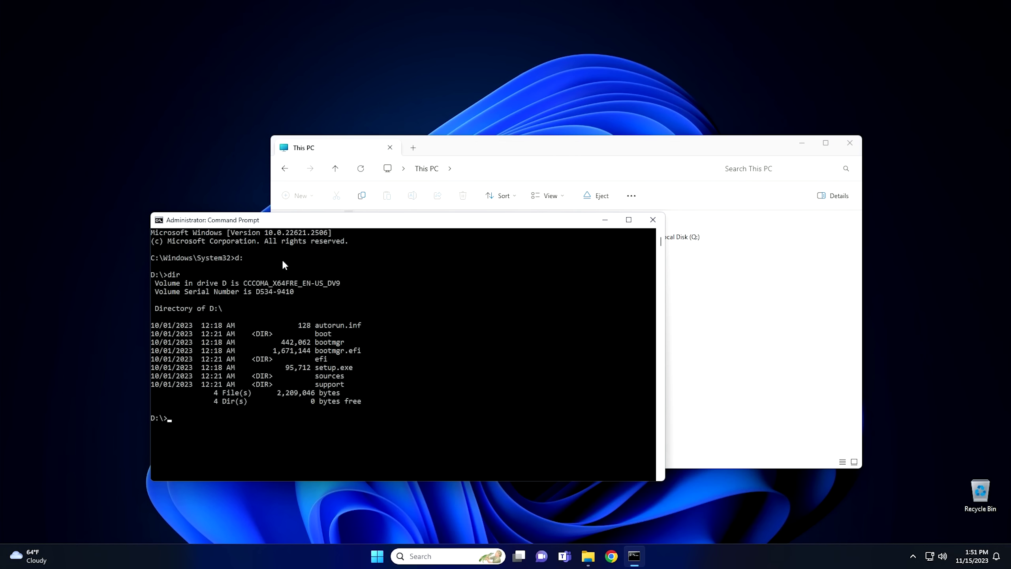
left_click_drag(316, 370, 348, 371)
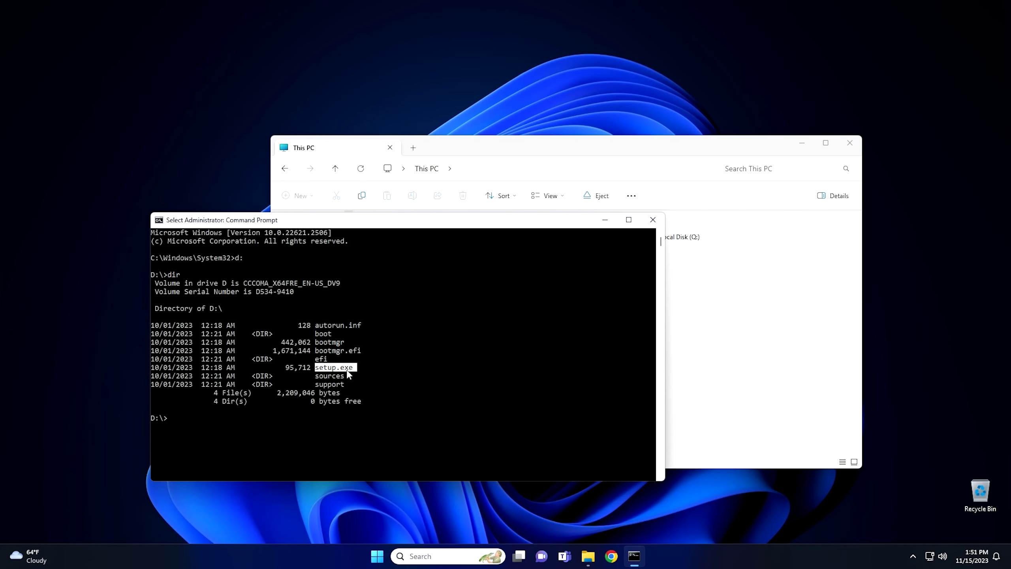
left_click(172, 418)
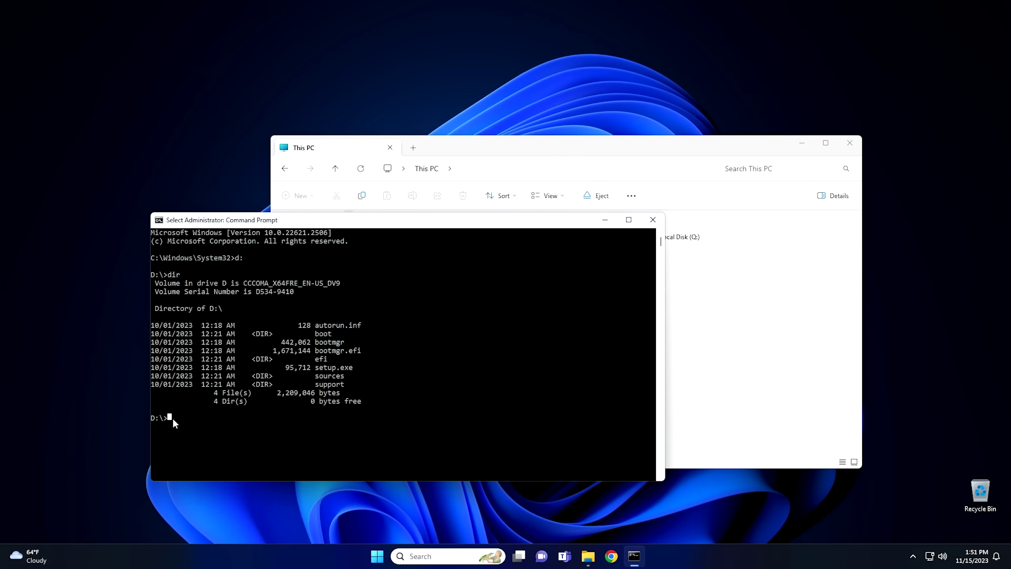
key("Escape")
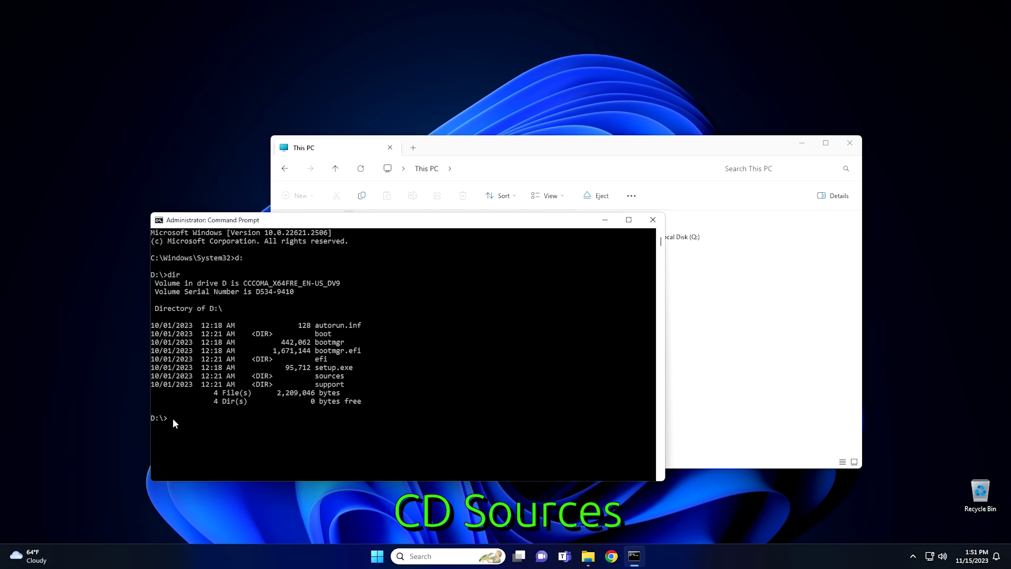
Step: Change to the sources directory, run setupprep.exe /product server and close the This PC window
type("cd sources")
key("Return")
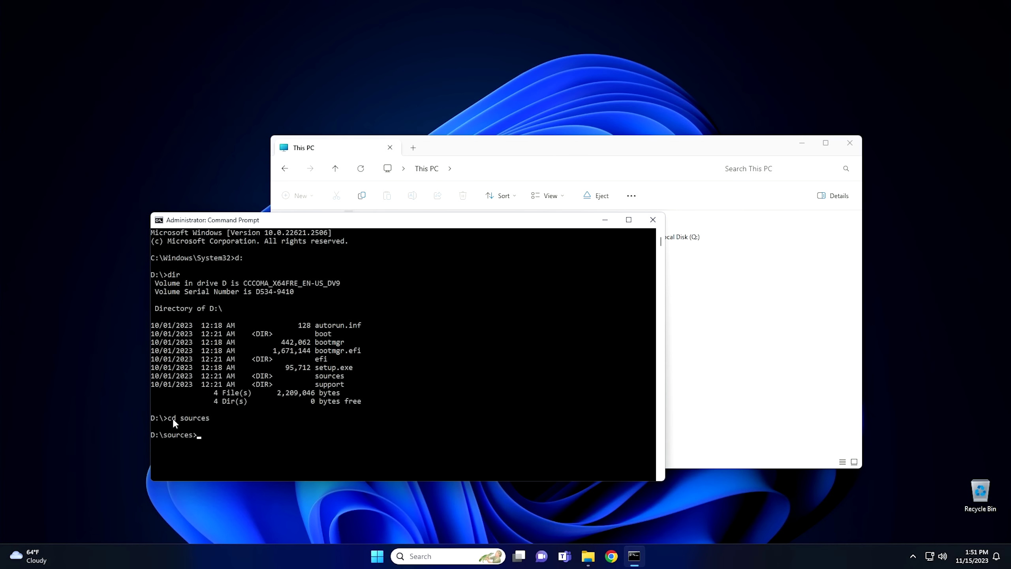
type("setup")
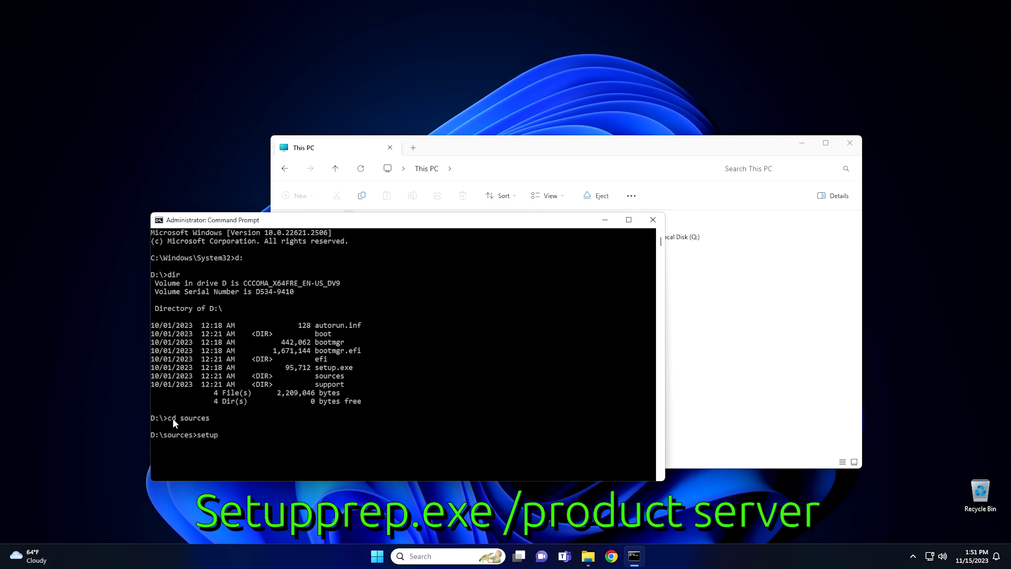
type("prep.exe /product server")
key("Return")
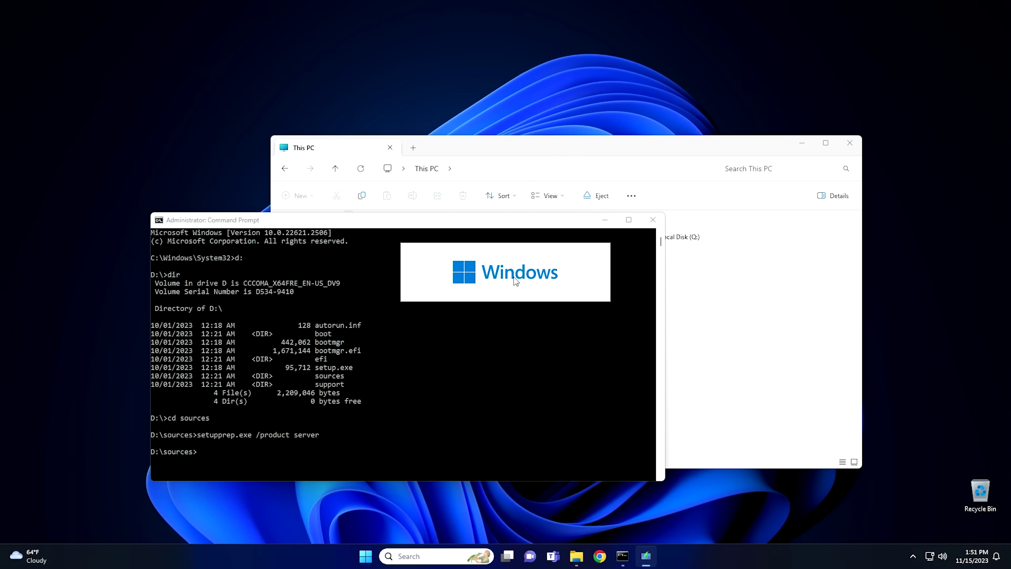
left_click(850, 142)
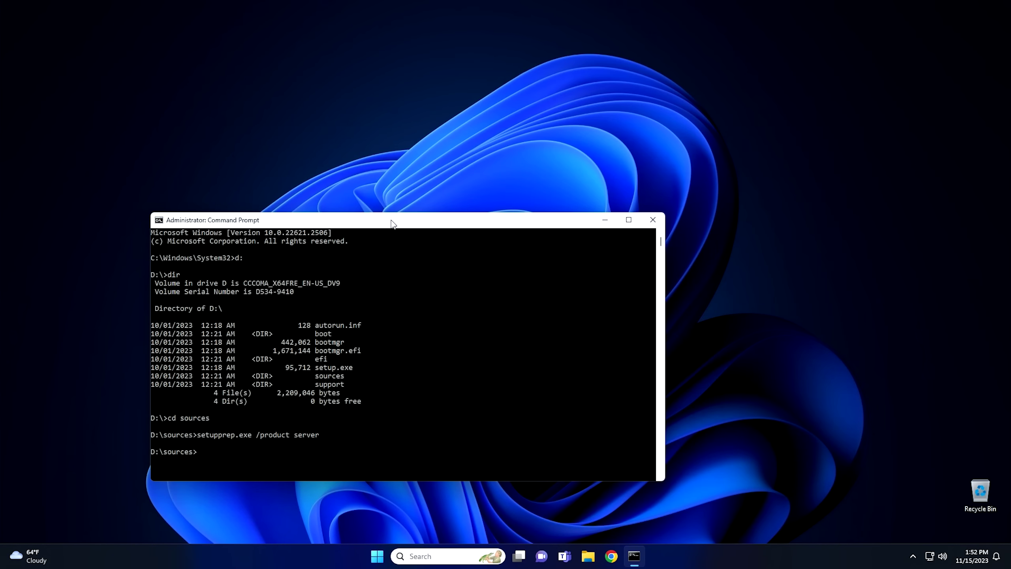
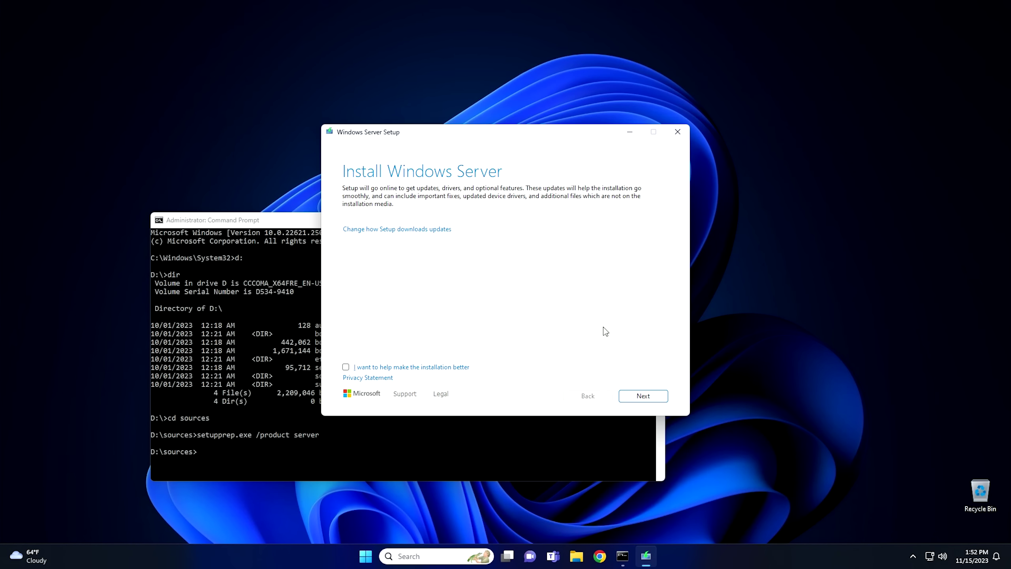
Step: Accept the license terms in Windows Server Setup, keep files, settings, and apps, and start the installation
left_click(643, 396)
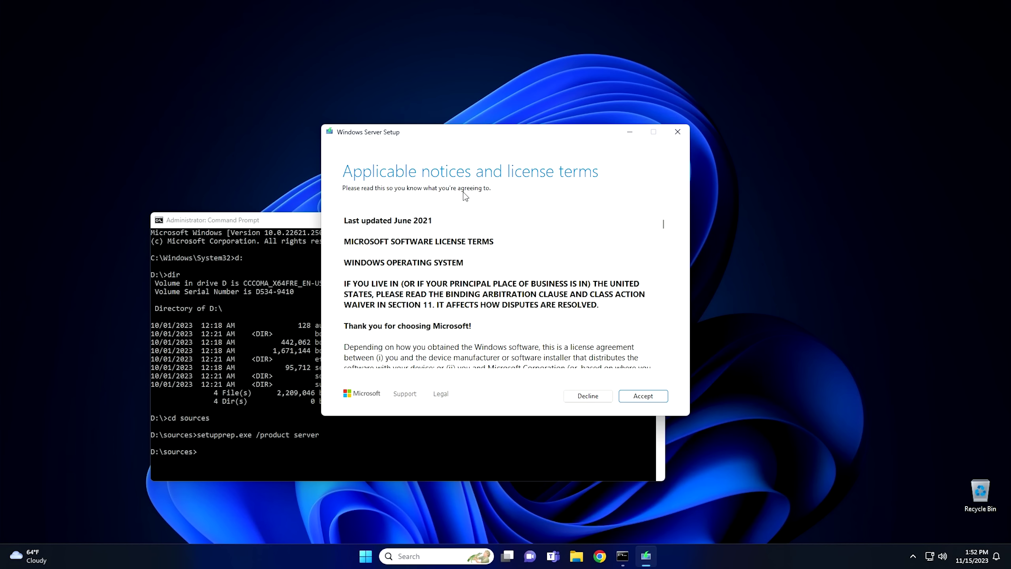
left_click(643, 395)
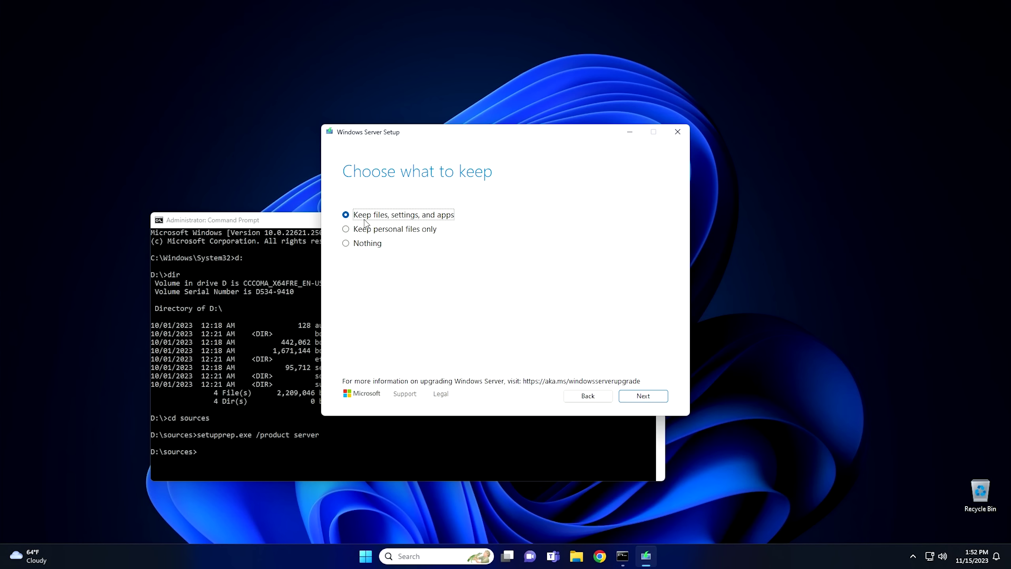
left_click(642, 396)
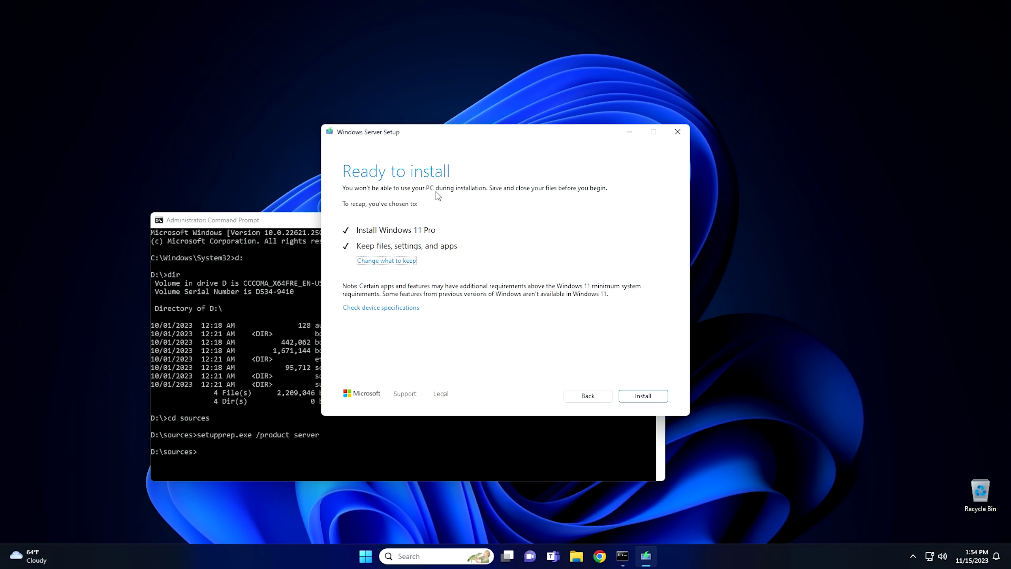
left_click(650, 401)
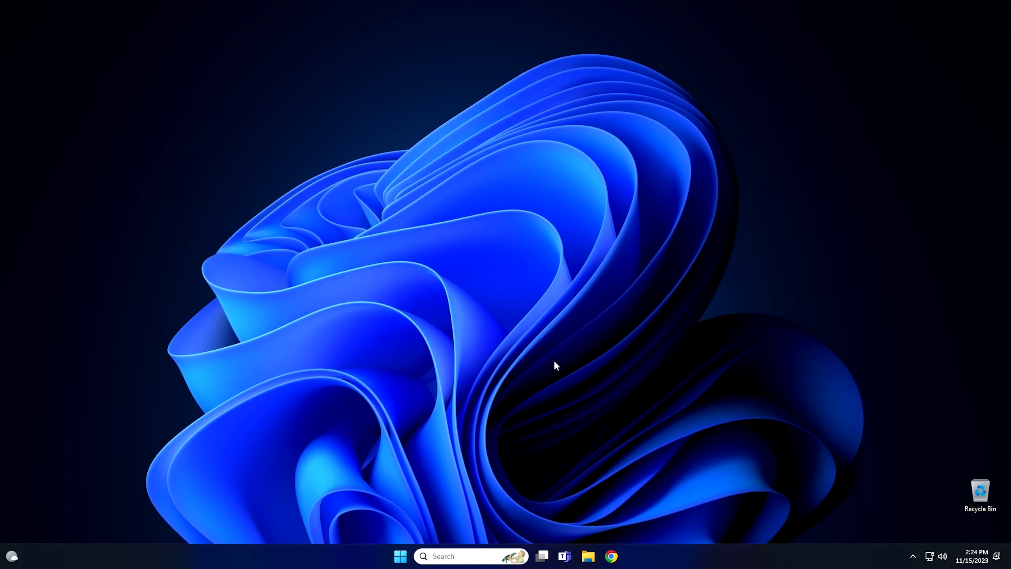
Step: Open the About page of the System settings and check the Windows version in the Windows specifications
left_click(400, 556)
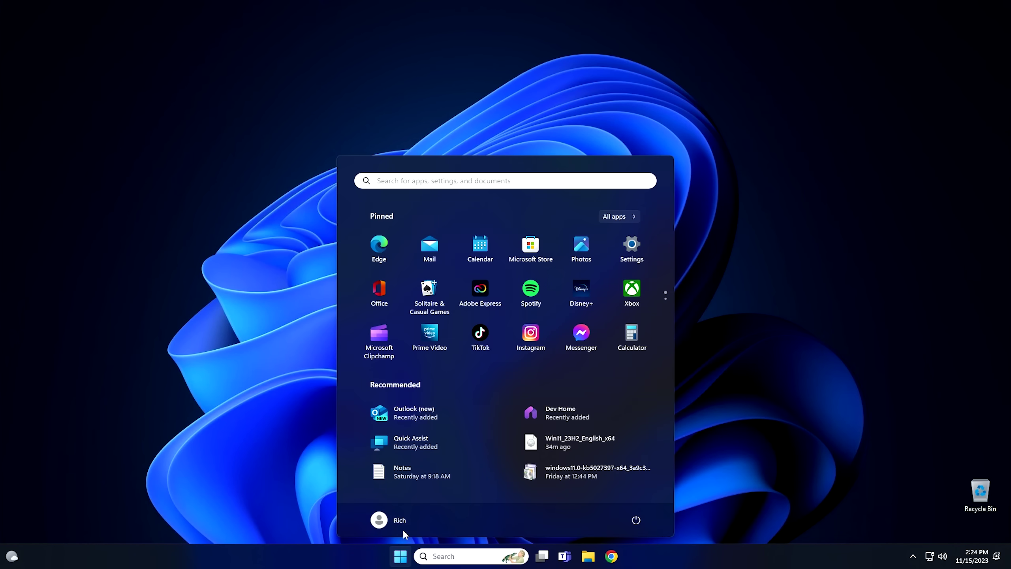
left_click(638, 243)
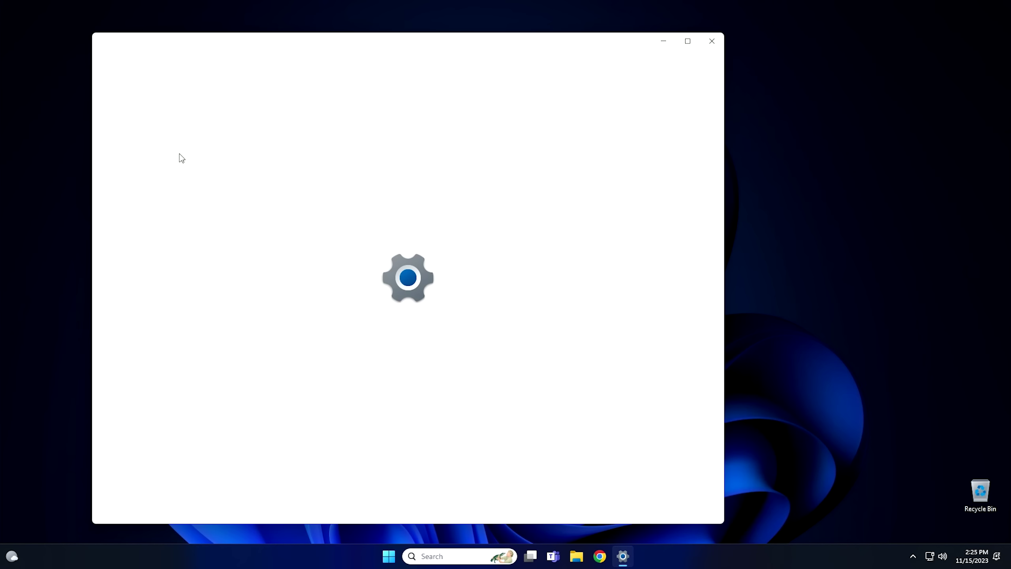
left_click(137, 171)
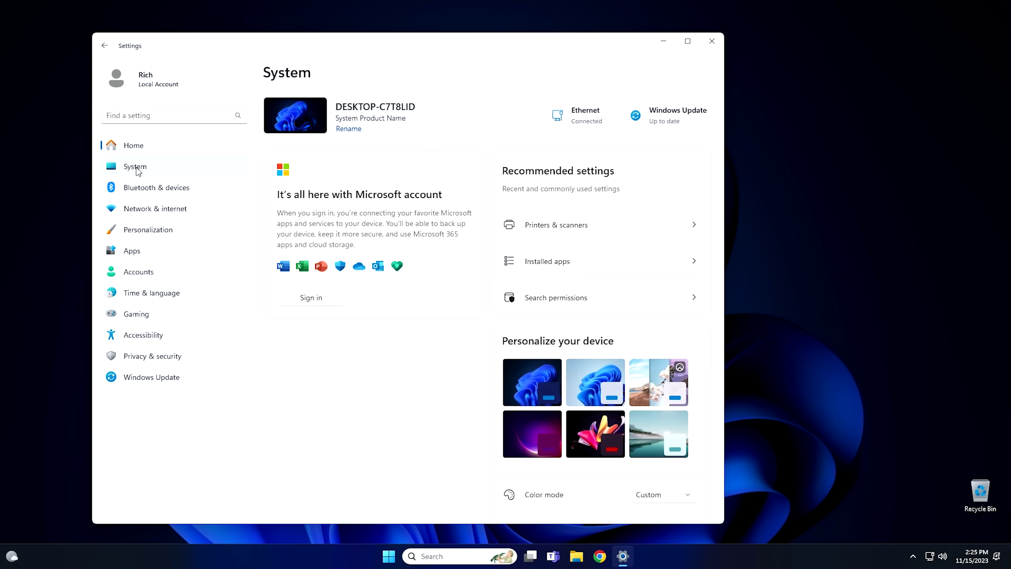
scroll(370, 417, "down", 5)
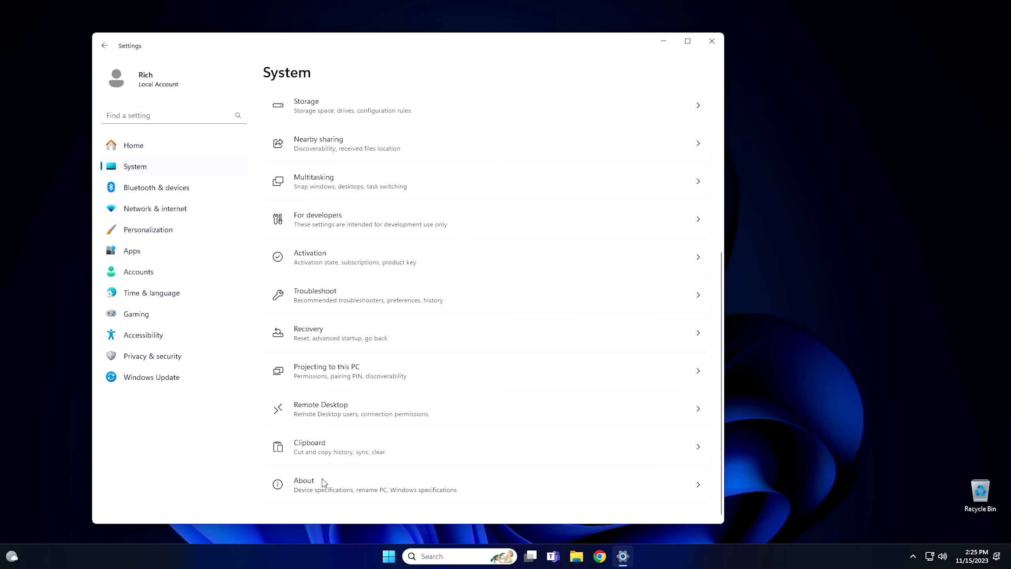
left_click(321, 481)
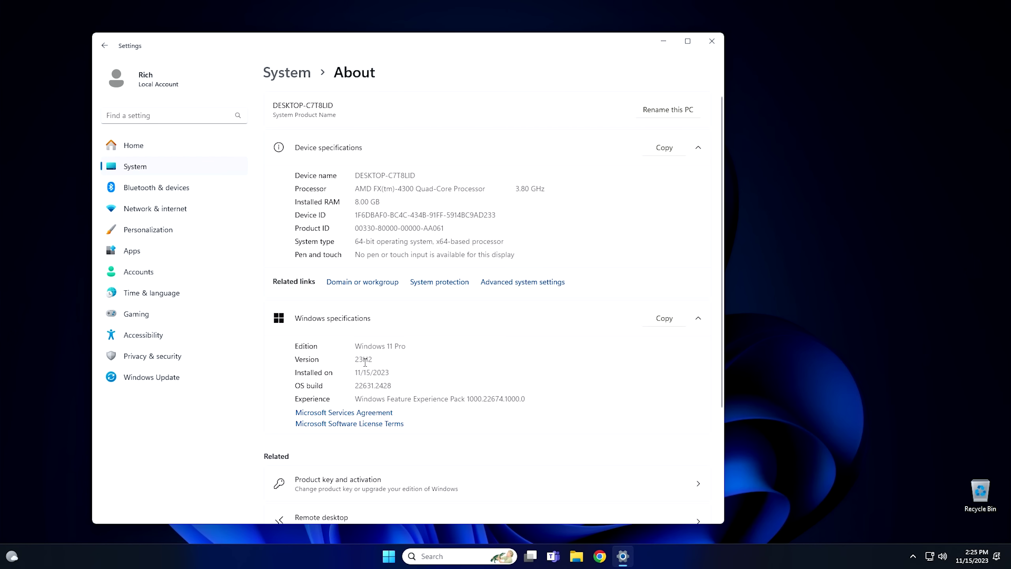
double_click(364, 359)
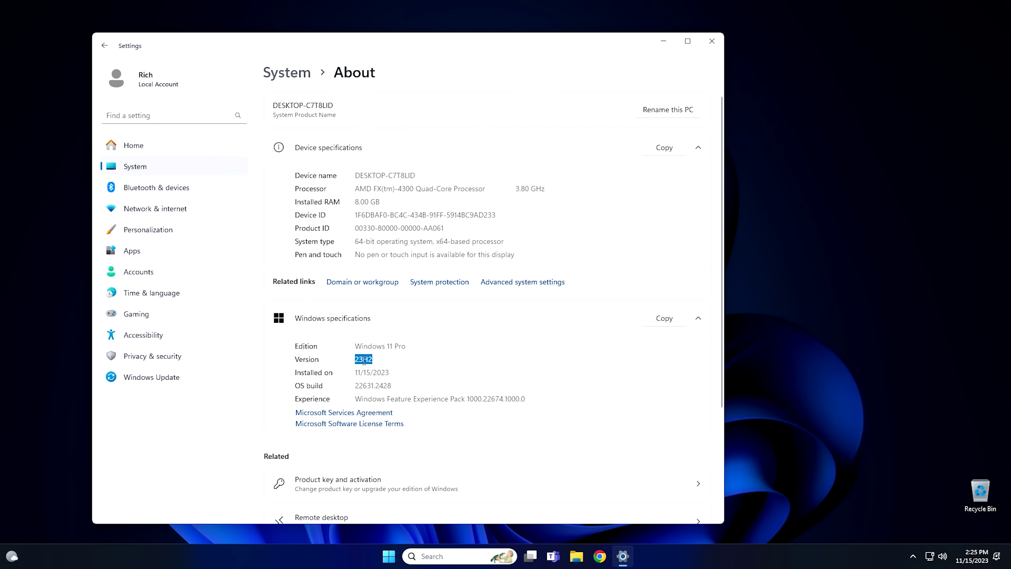
left_click(387, 359)
Step: Open the Recovery page of the System settings and start going back to the earlier build
left_click(136, 167)
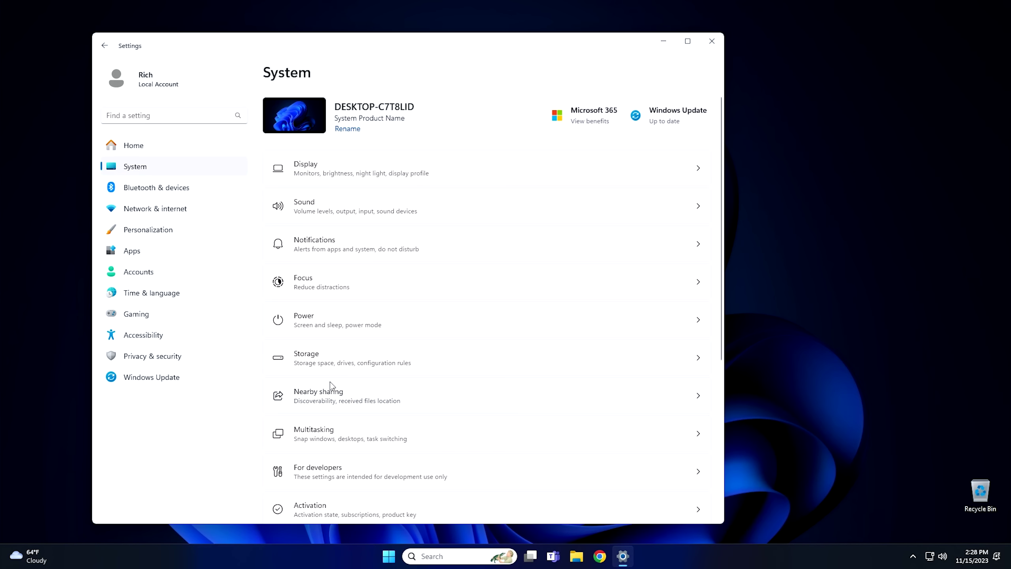
scroll(370, 358, "down", 3)
scroll(373, 356, "down", 1)
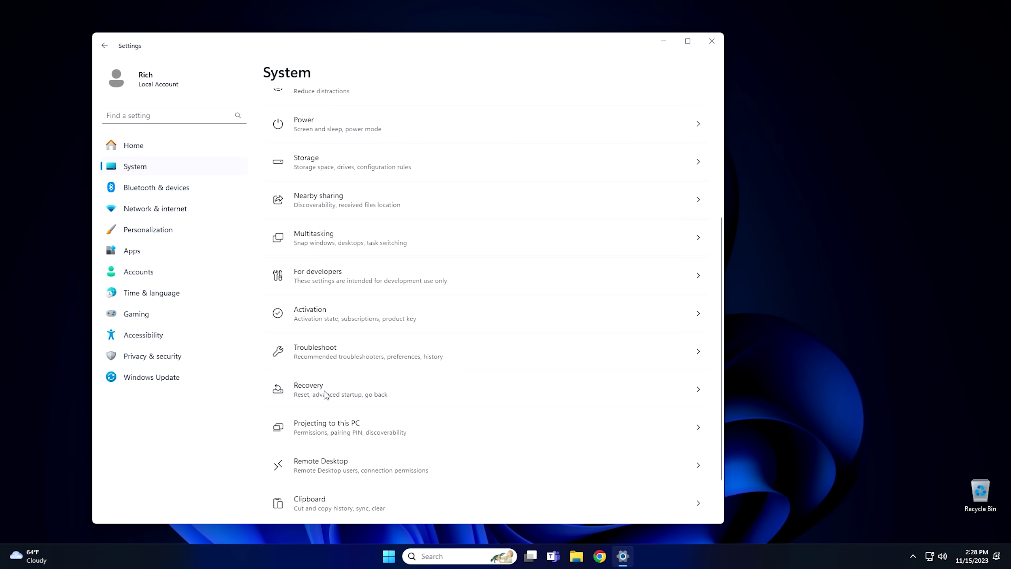
left_click(324, 391)
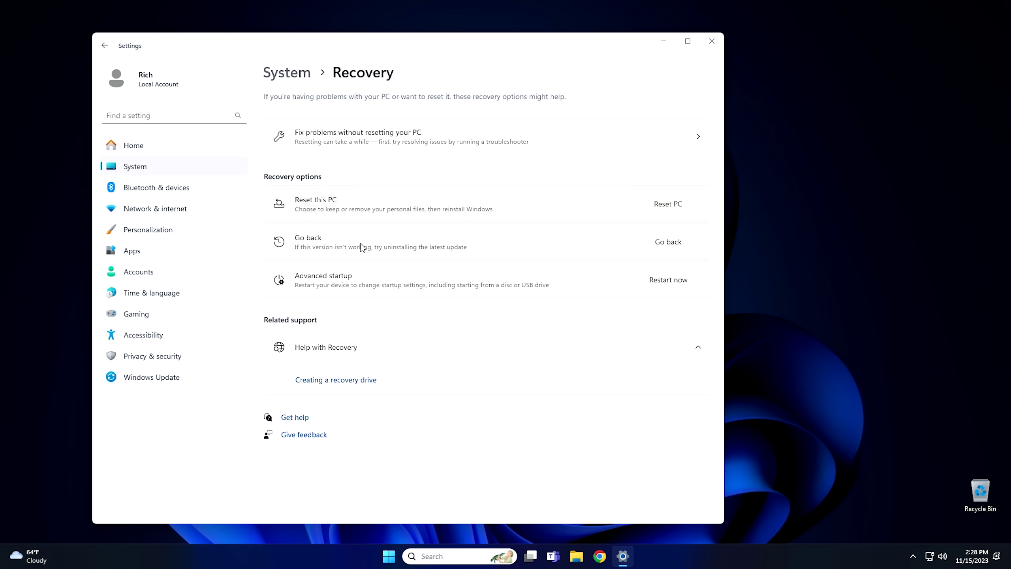
left_click(679, 246)
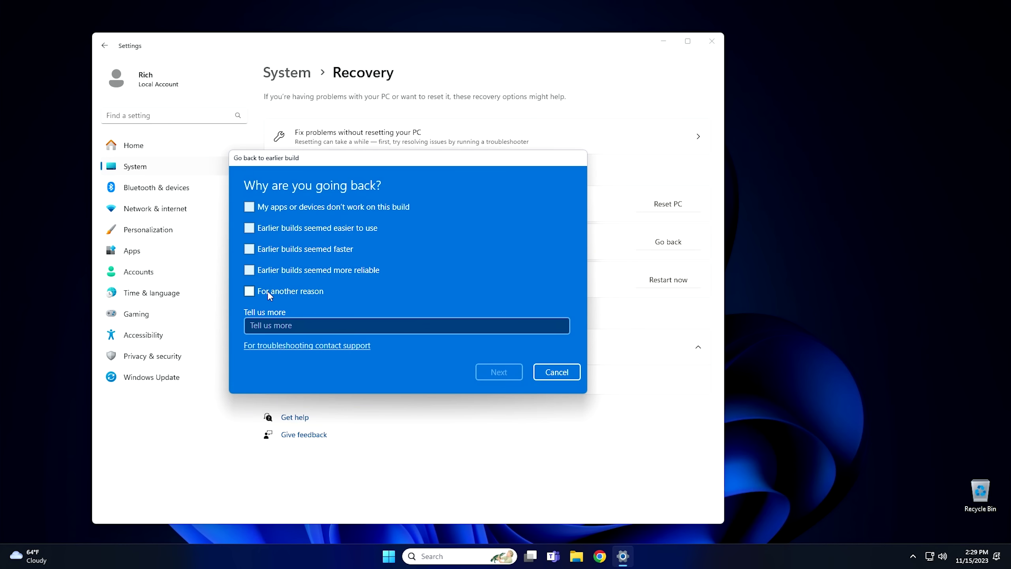
Step: Choose "For another reason", decline checking for updates, accept the notices and confirm going back to the earlier build
left_click(256, 289)
left_click(511, 373)
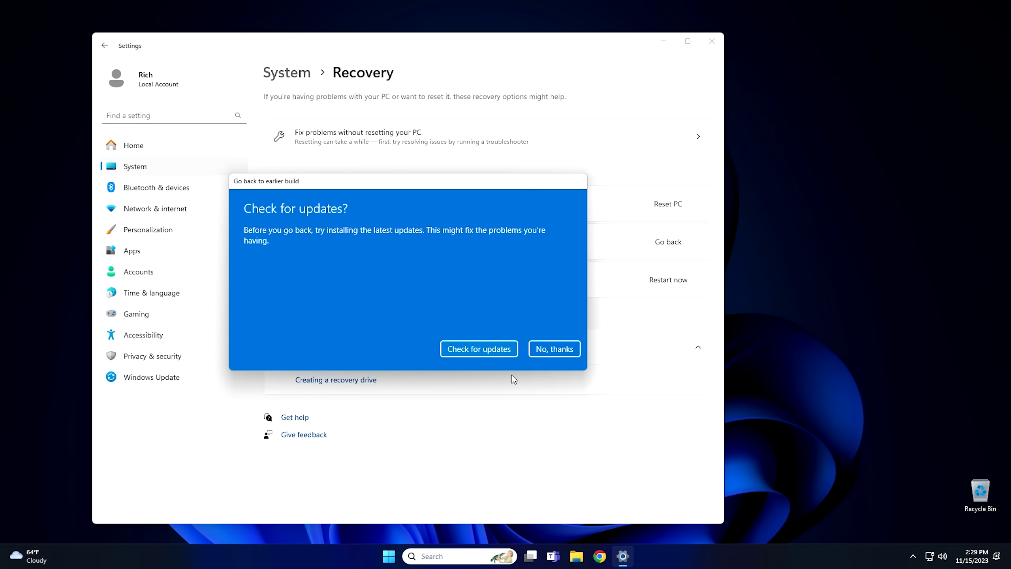
left_click(552, 352)
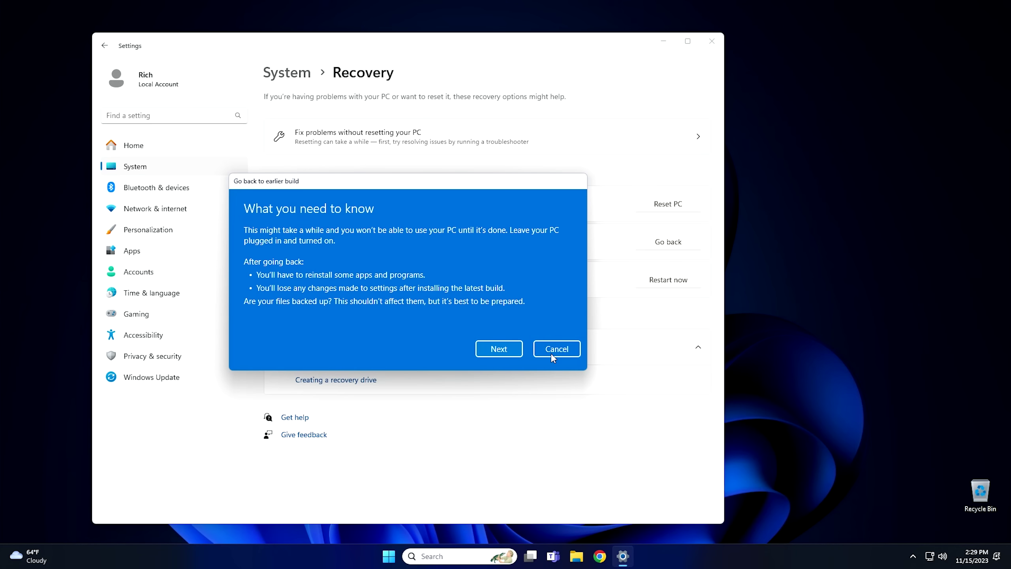
left_click(493, 354)
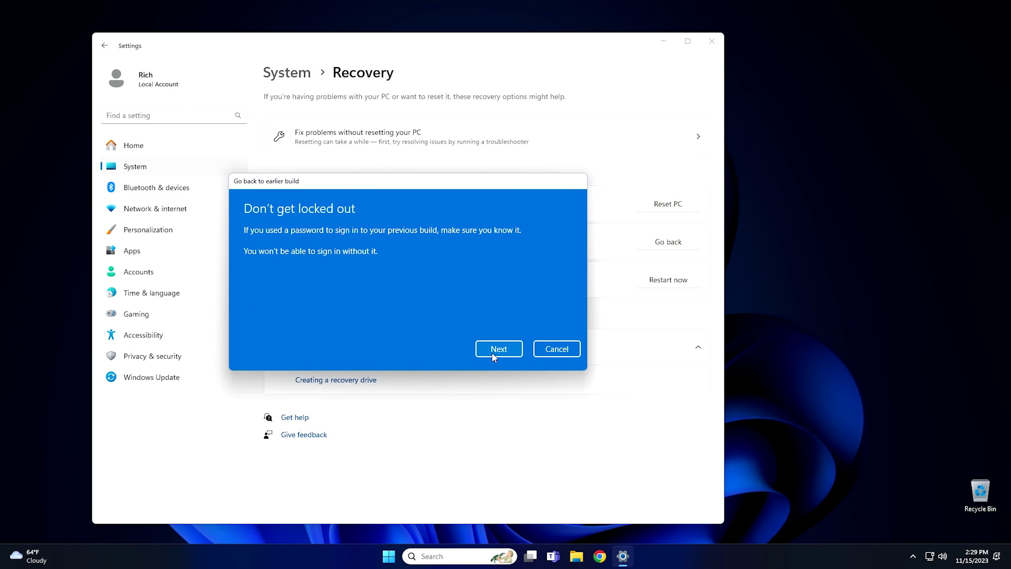
left_click(493, 351)
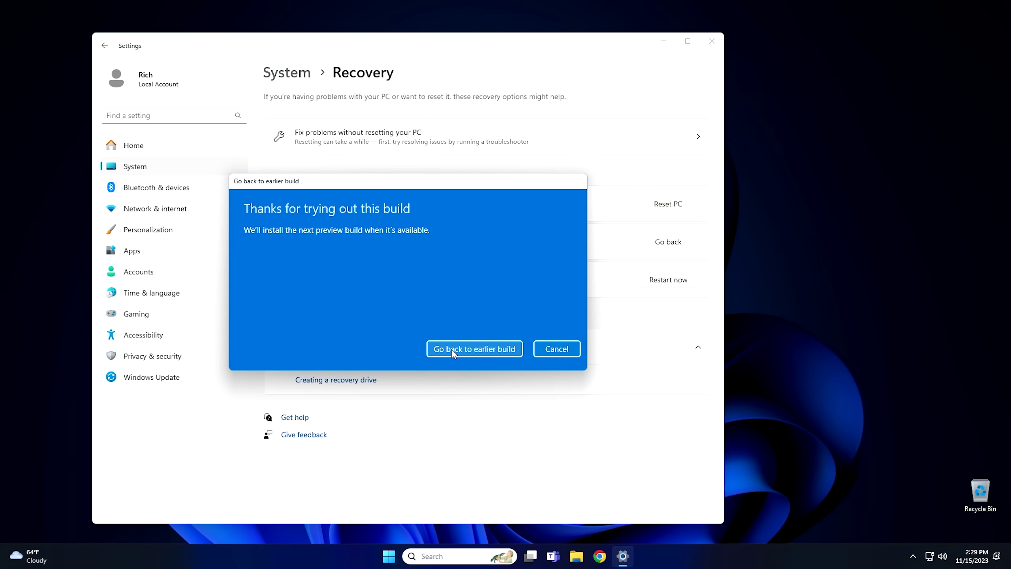
left_click(469, 349)
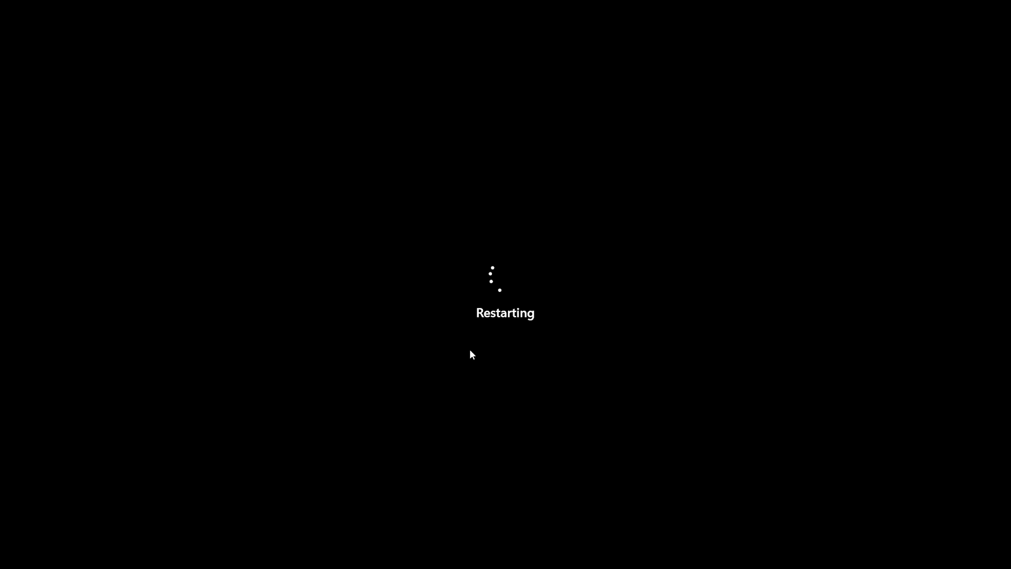
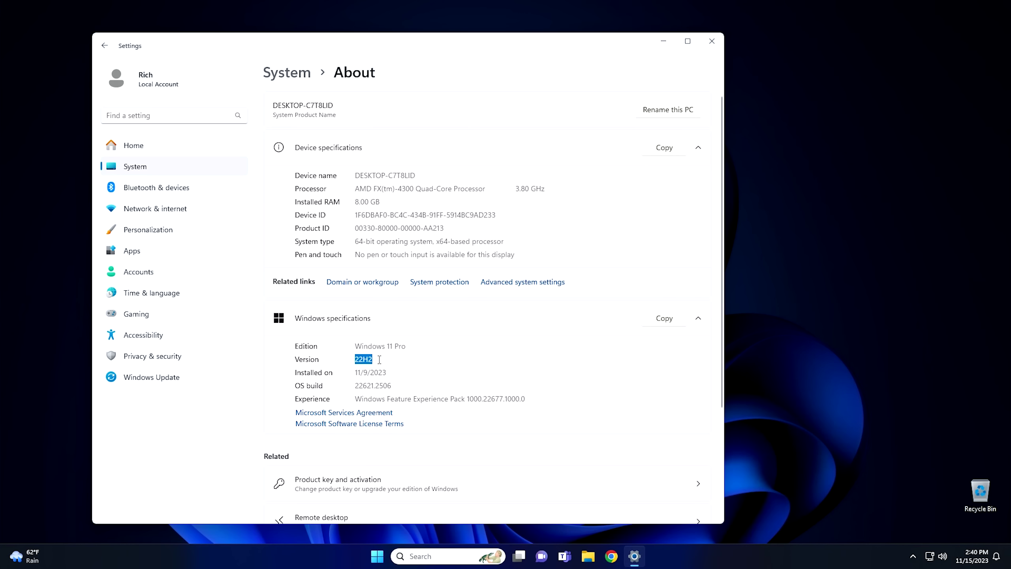
Step: Close the Settings window, check the processor model in Task Manager's CPU performance view, and close Task Manager
left_click(712, 41)
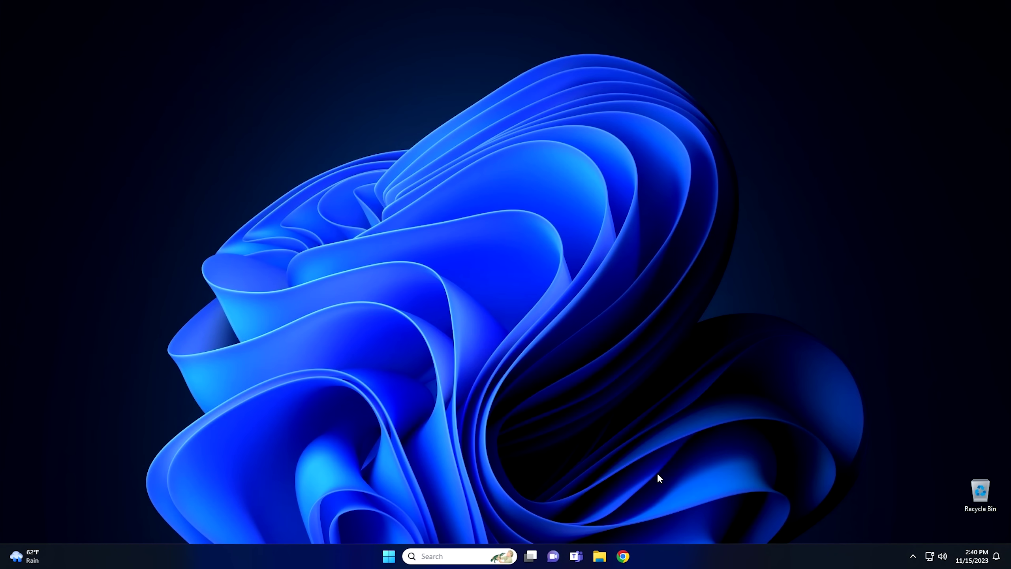
right_click(651, 558)
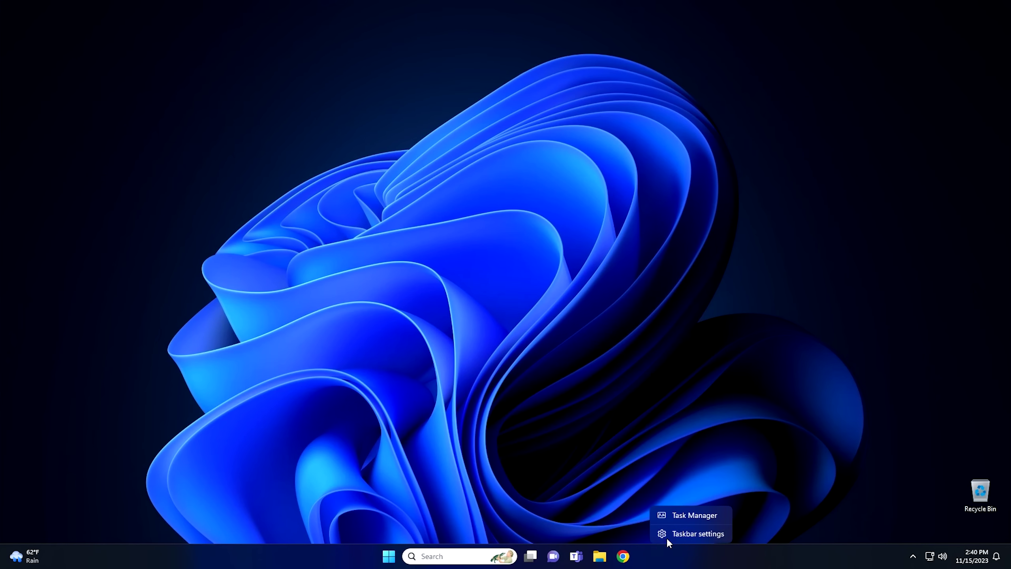
left_click(681, 516)
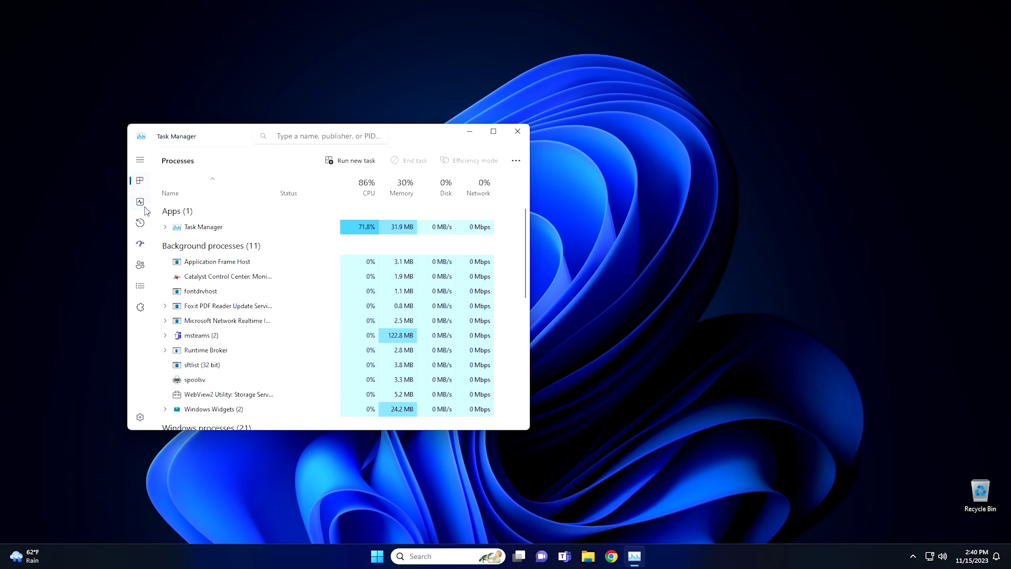
left_click(140, 202)
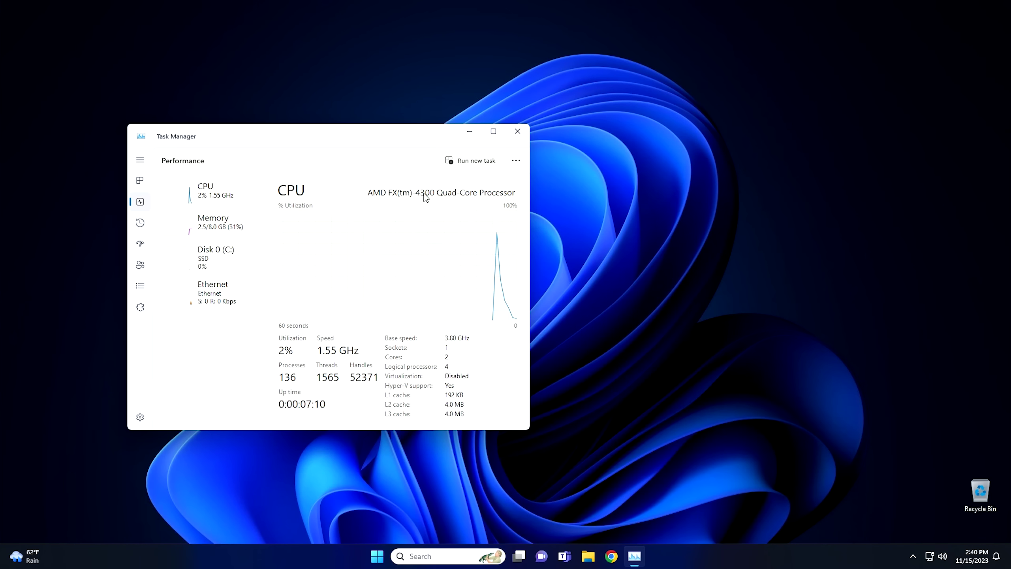
left_click(518, 131)
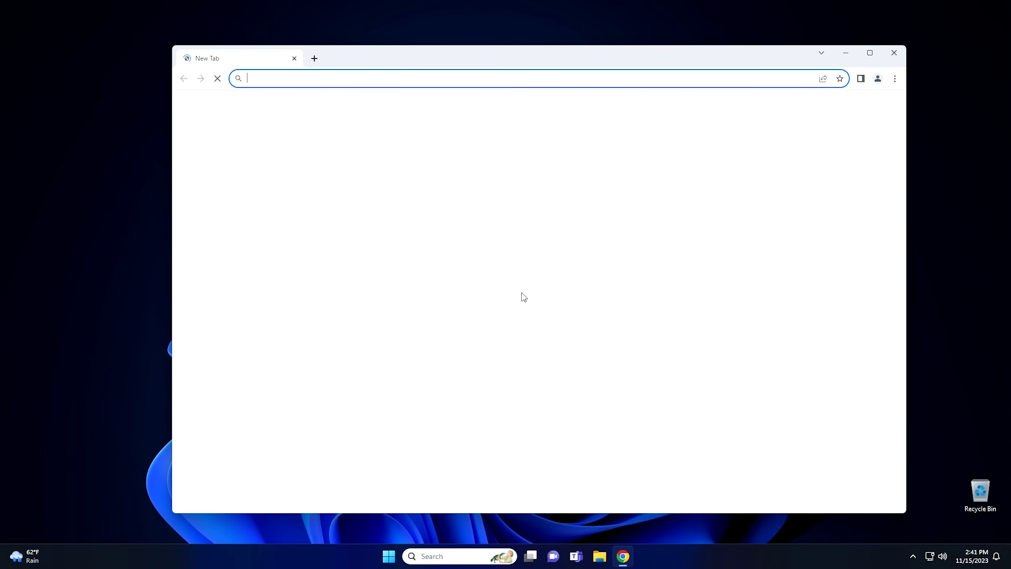
Step: Open the Microsoft support article on KB5027397 in Chrome and read its title and summary about the 23H2 enablement package
left_click(510, 300)
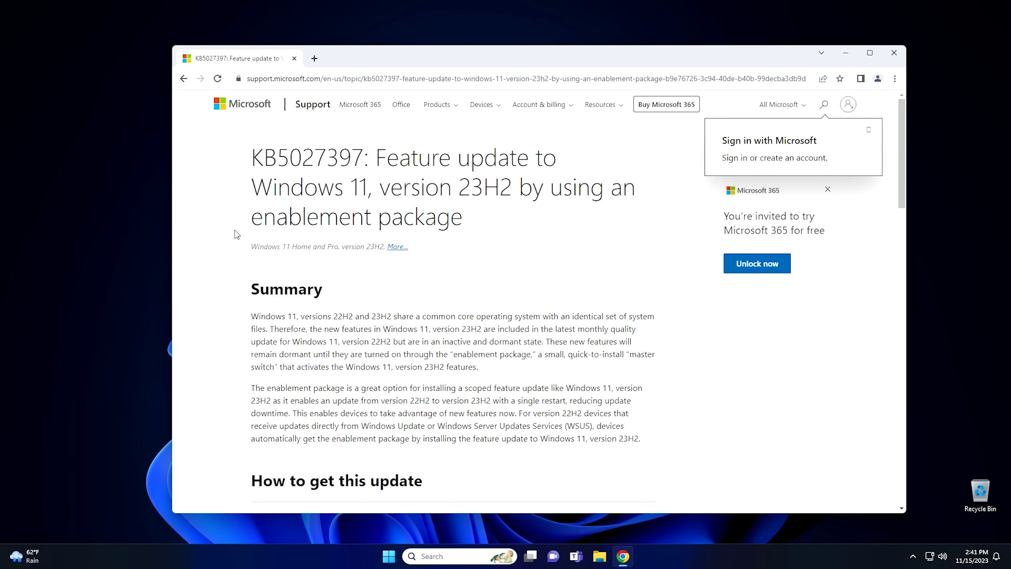
left_click_drag(252, 217, 466, 227)
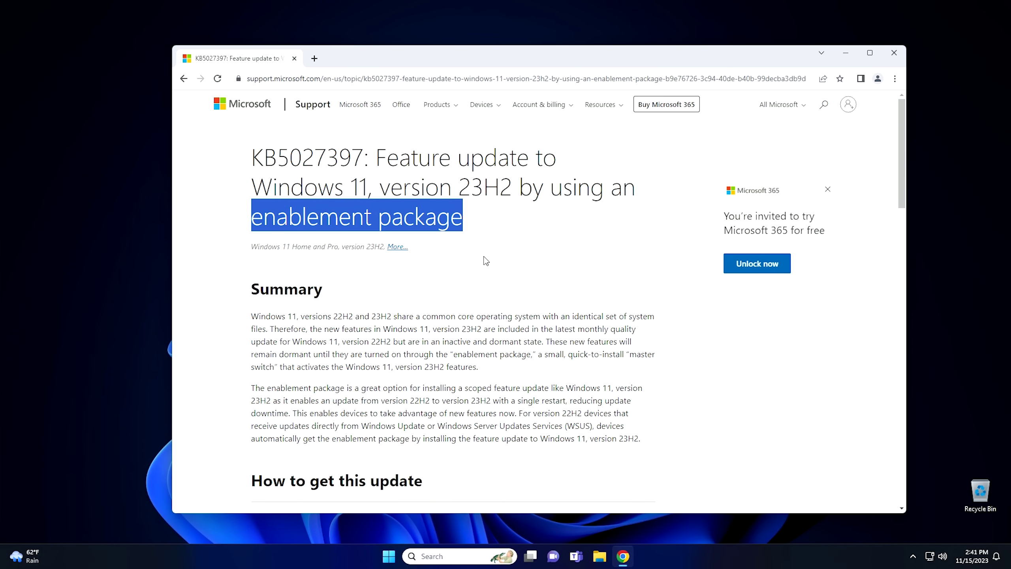
double_click(341, 316)
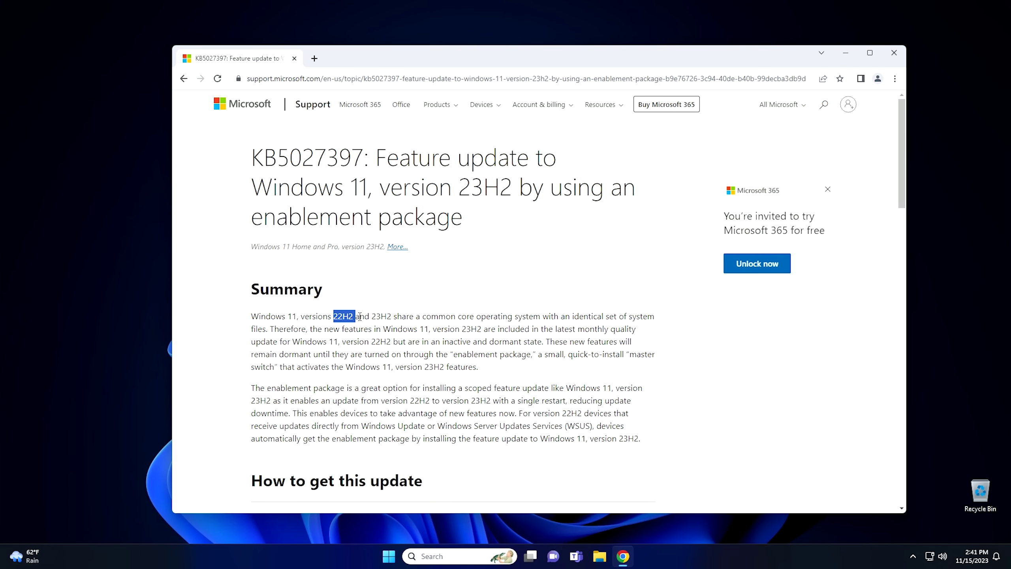
double_click(381, 317)
double_click(268, 156)
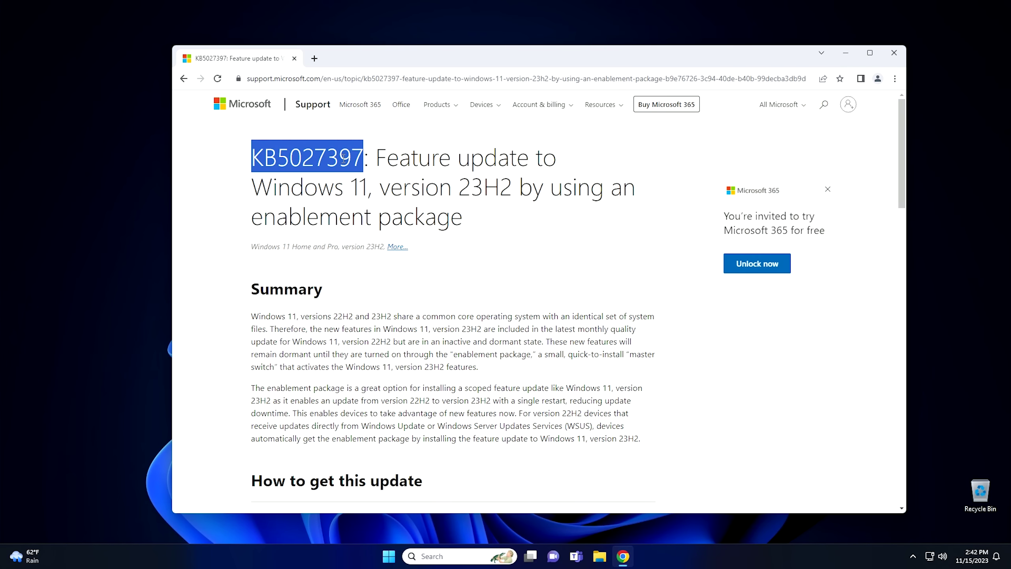
left_click_drag(282, 218, 425, 218)
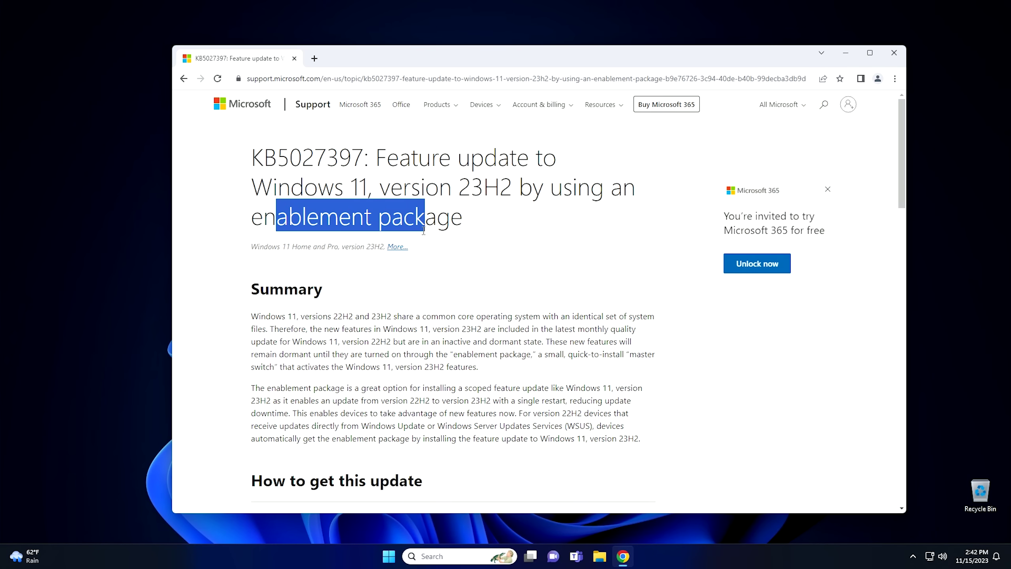
left_click(440, 247)
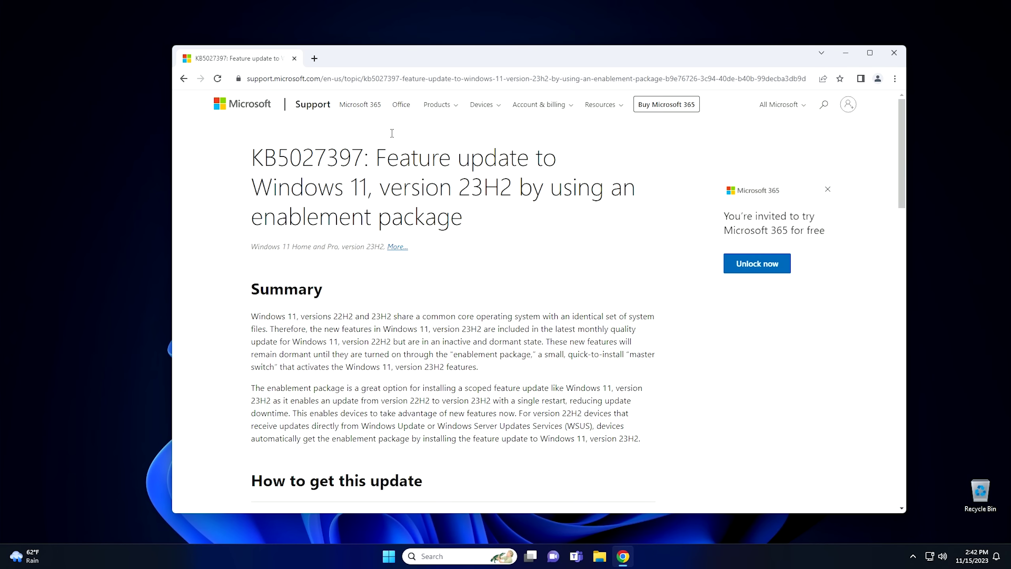
Step: Download the x64 KB5027397 .msu package in a new browser tab using the saved direct link shortcut
left_click(314, 58)
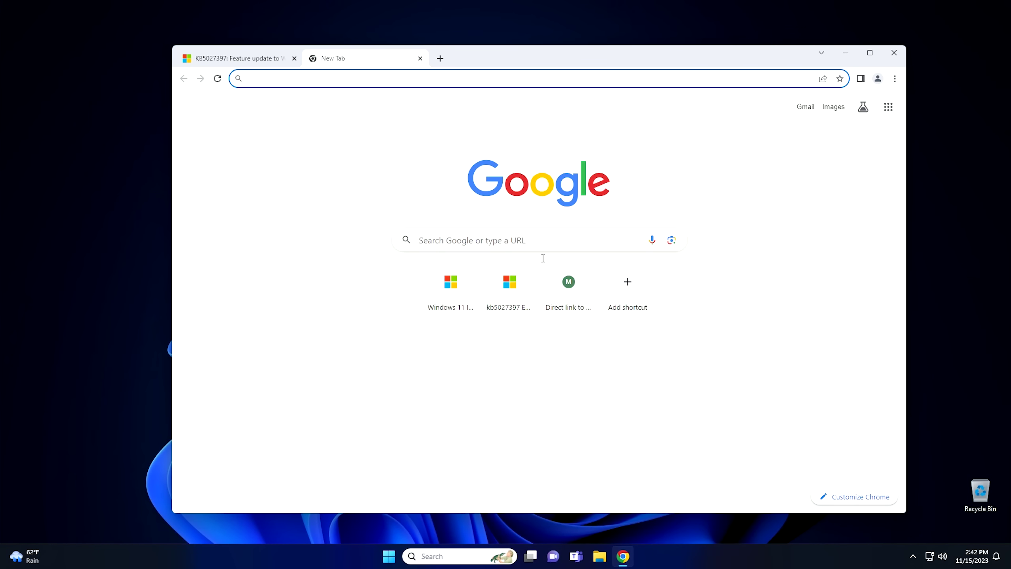
left_click(571, 293)
left_click(844, 79)
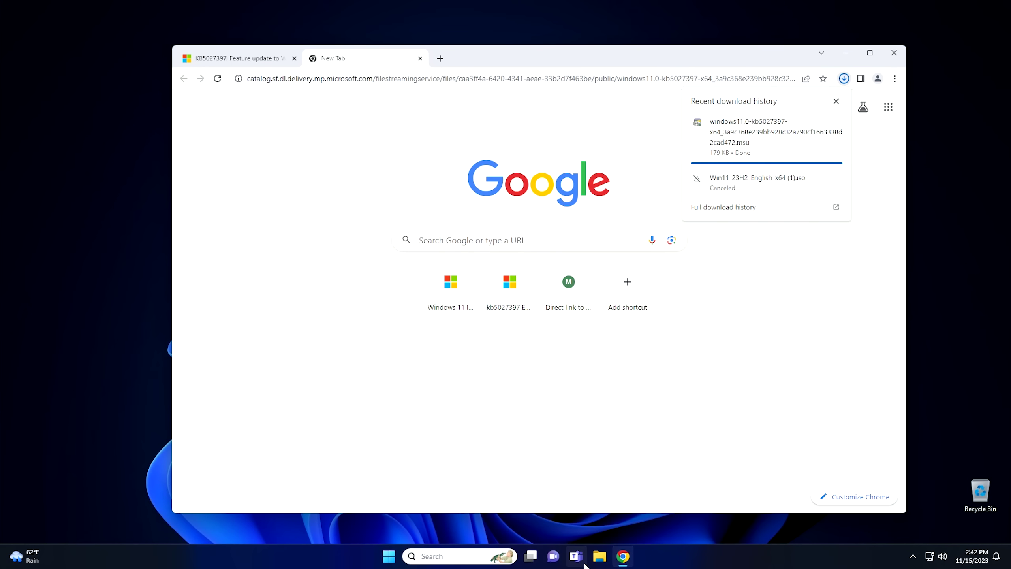
left_click(636, 439)
left_click(596, 278)
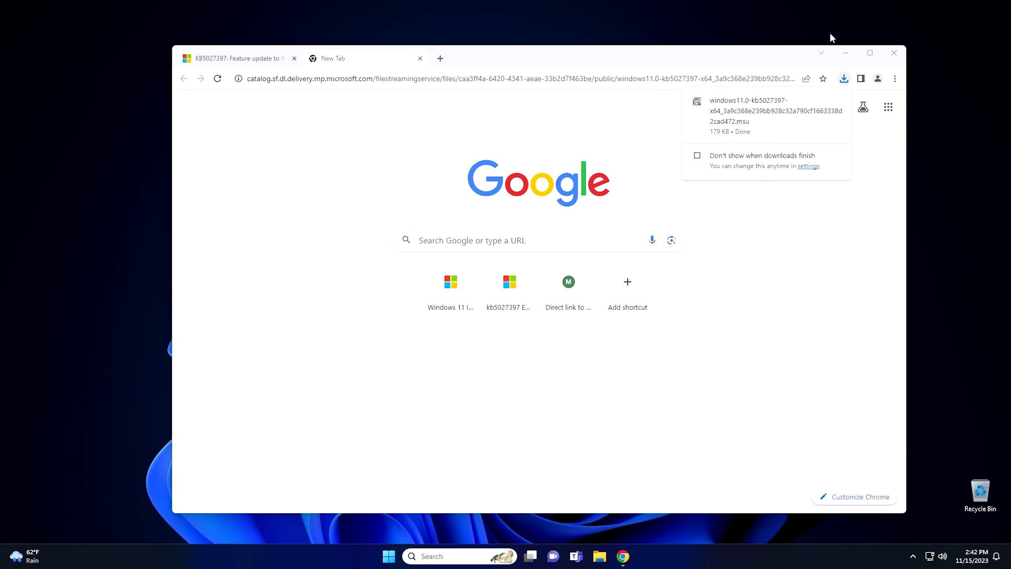
Step: Close the browser, open the Downloads folder in File Explorer and select the windows11.0-kb5027397-x64 package
key("super+e")
left_click(893, 52)
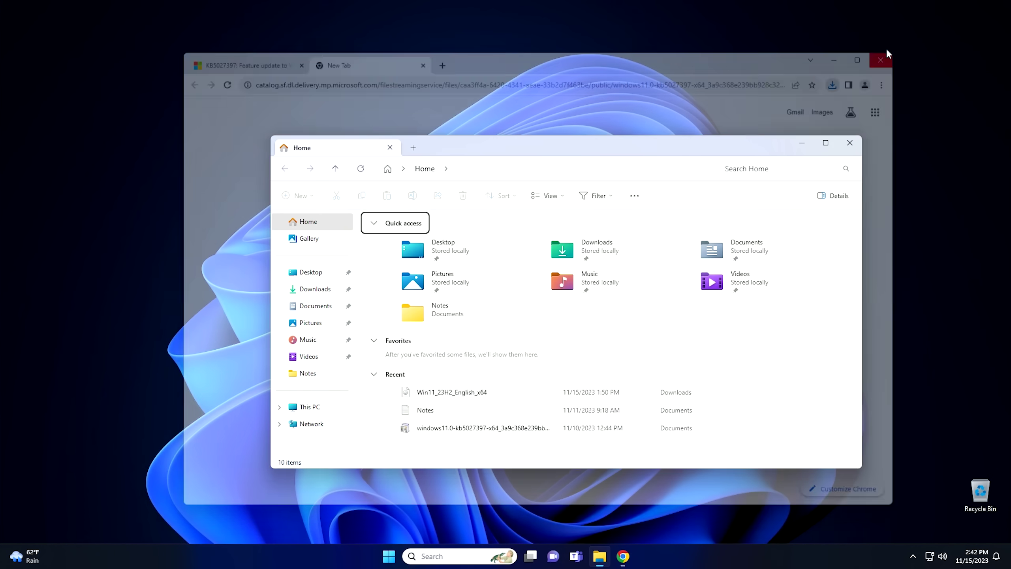
double_click(599, 245)
left_click(430, 253)
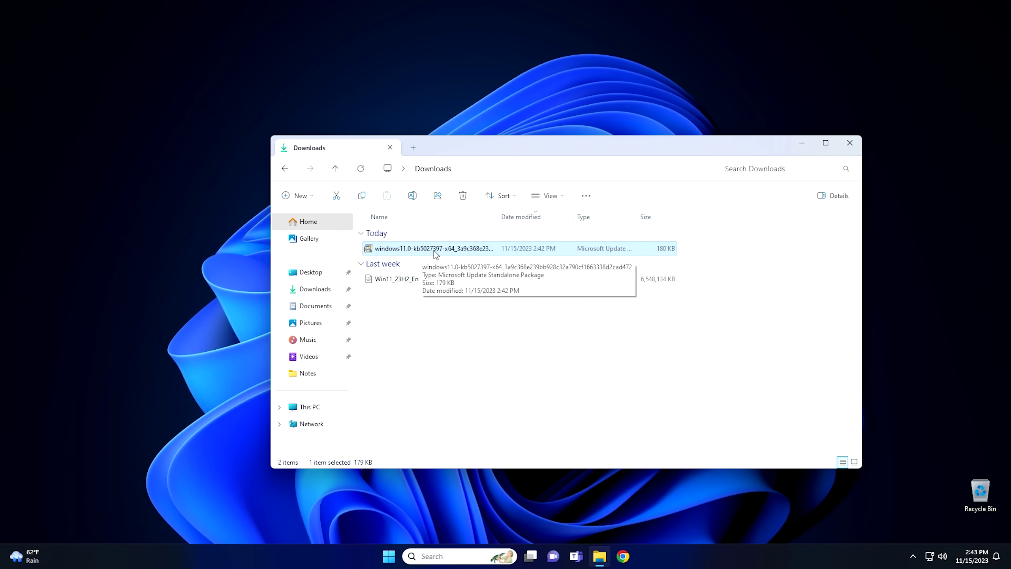
Step: Run the KB5027397 update package, confirm its installation and restart the computer
double_click(433, 251)
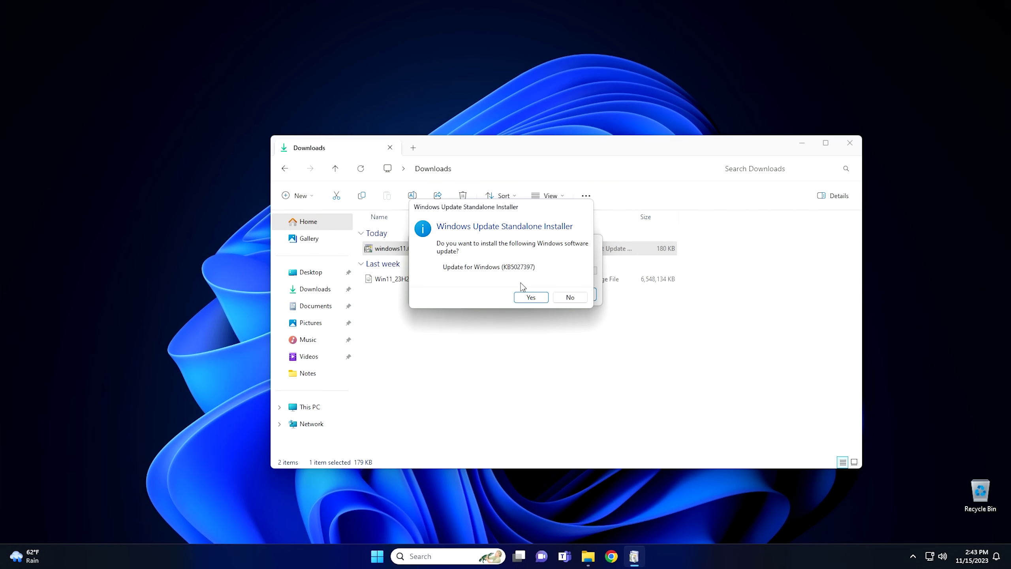
left_click(530, 296)
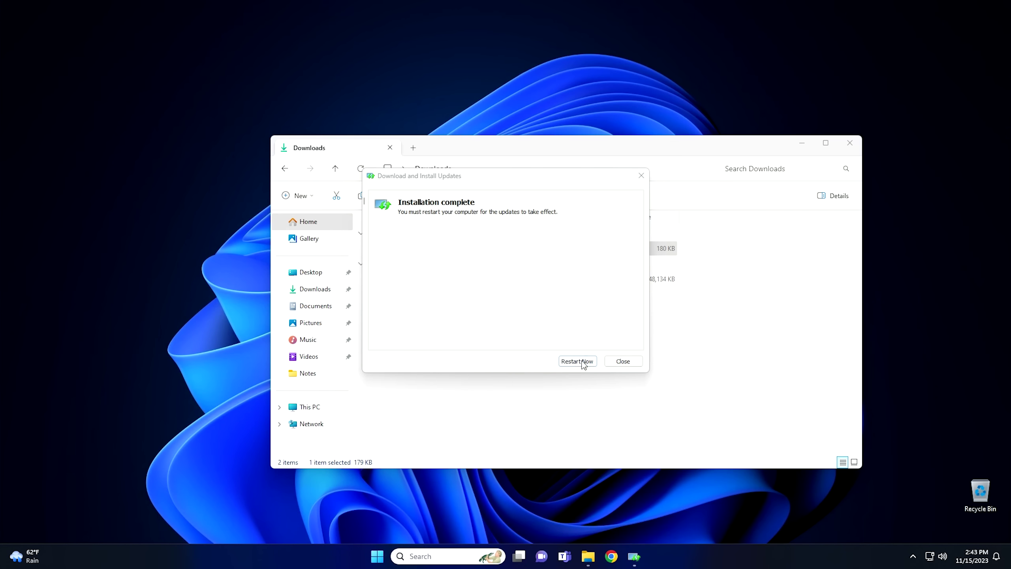
left_click(576, 363)
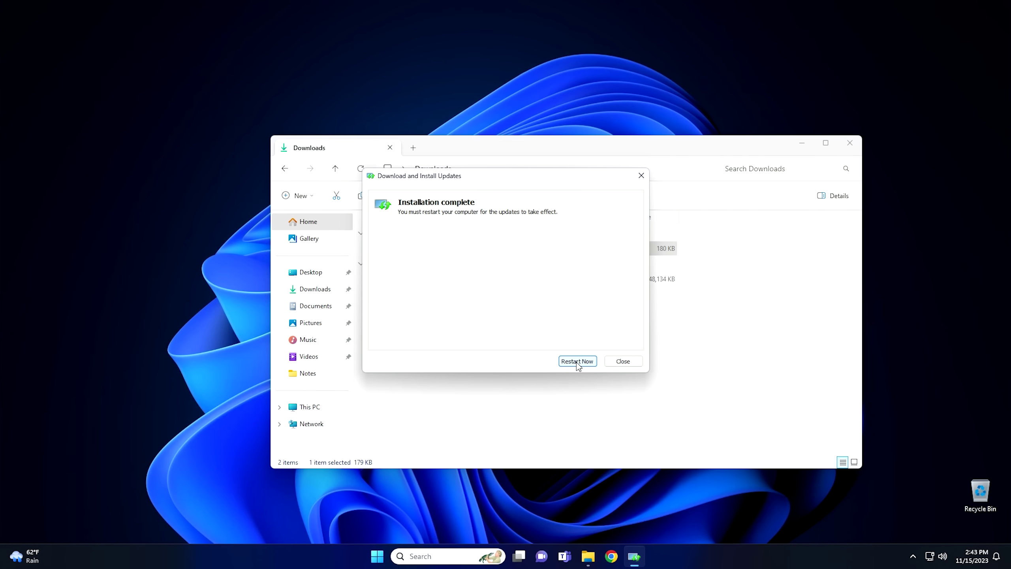
left_click(577, 361)
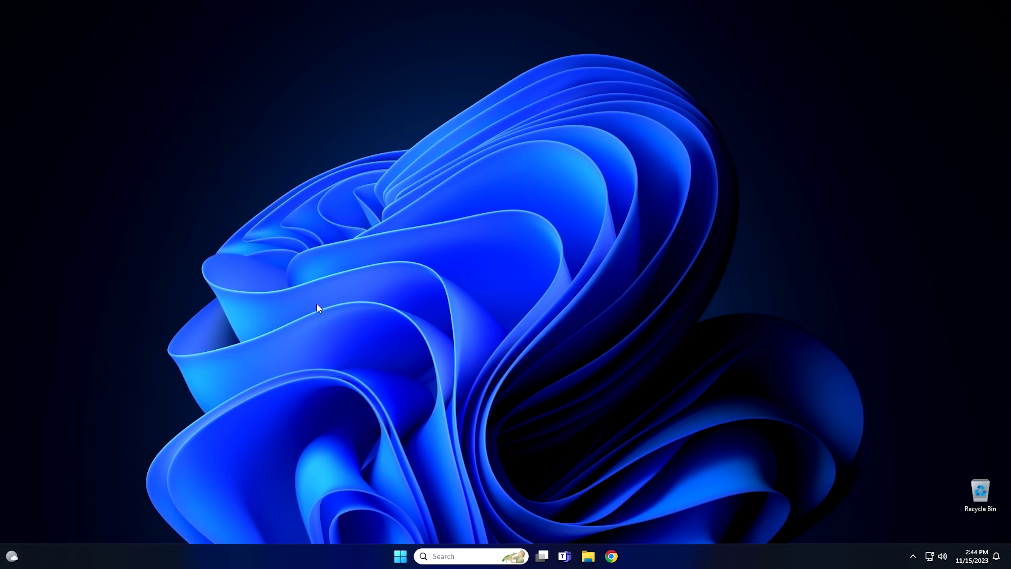
Step: Open the About page of the System settings and check the Windows version after the enablement package update
left_click(401, 564)
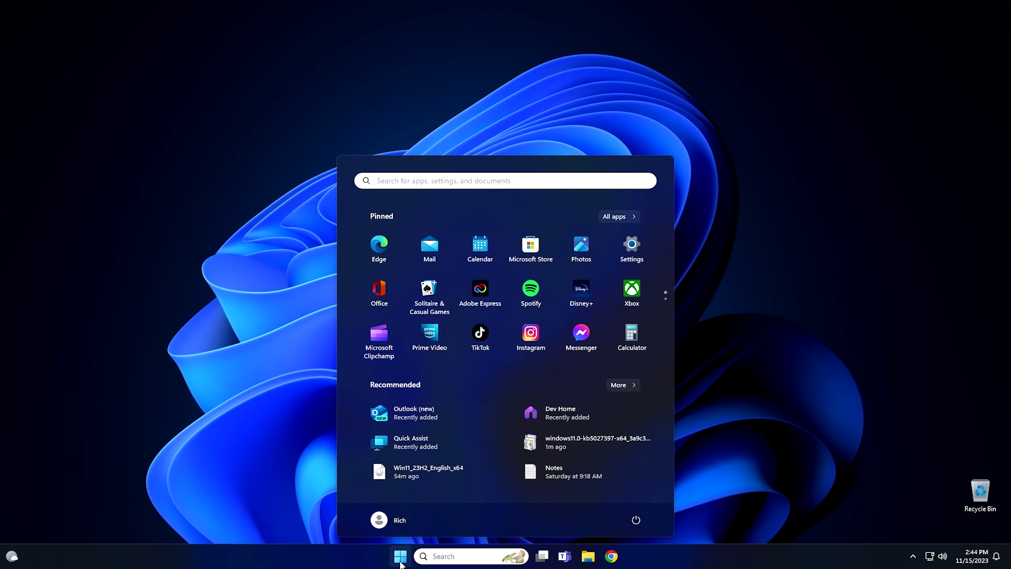
left_click(631, 249)
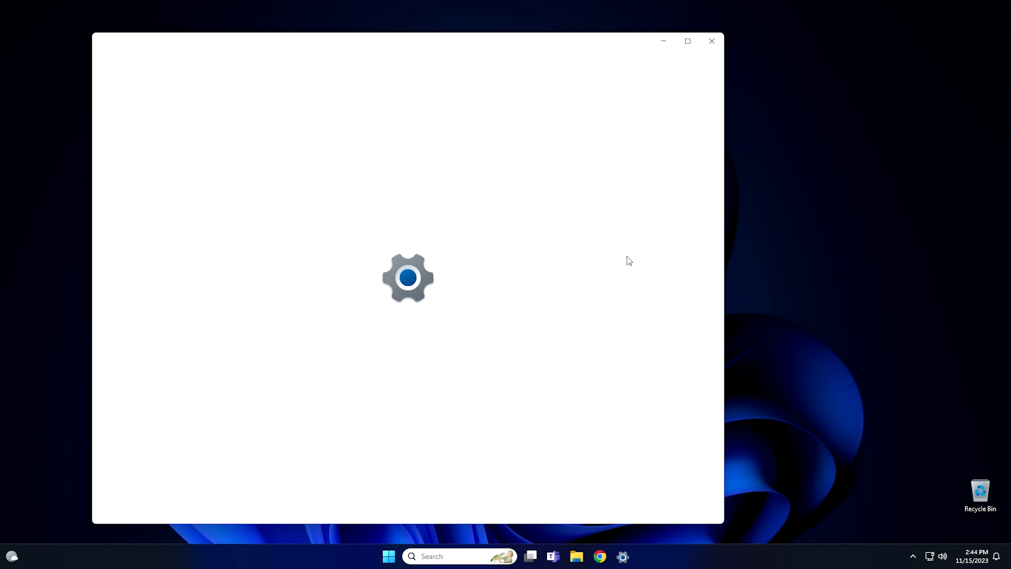
left_click(130, 167)
scroll(380, 410, "down", 5)
scroll(381, 411, "down", 2)
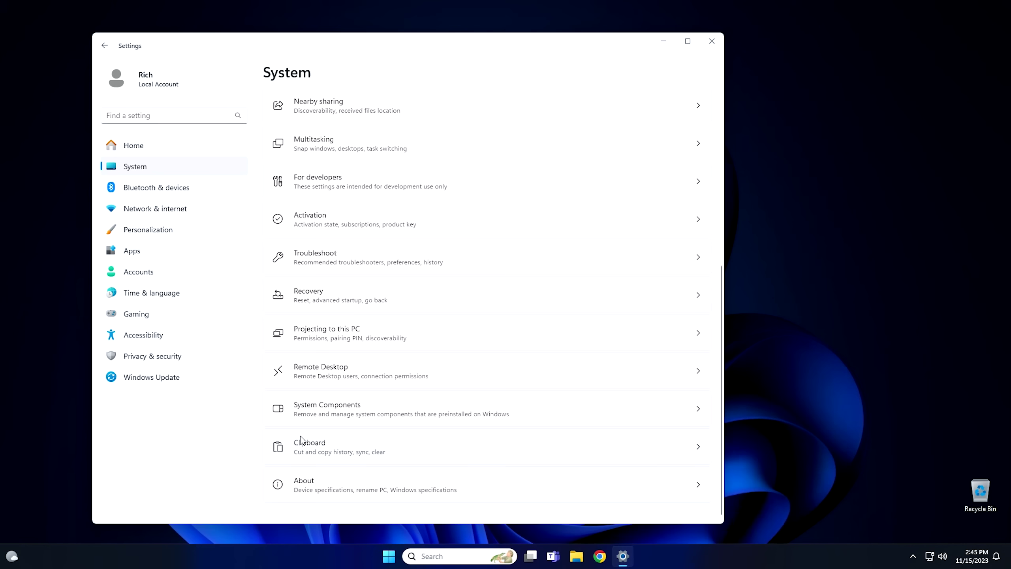
left_click(318, 481)
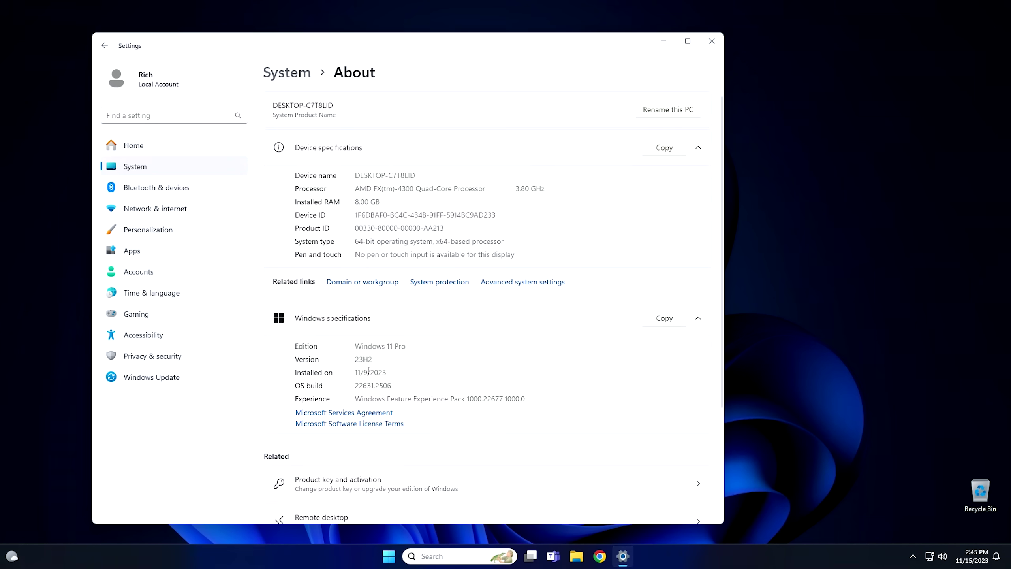
double_click(363, 359)
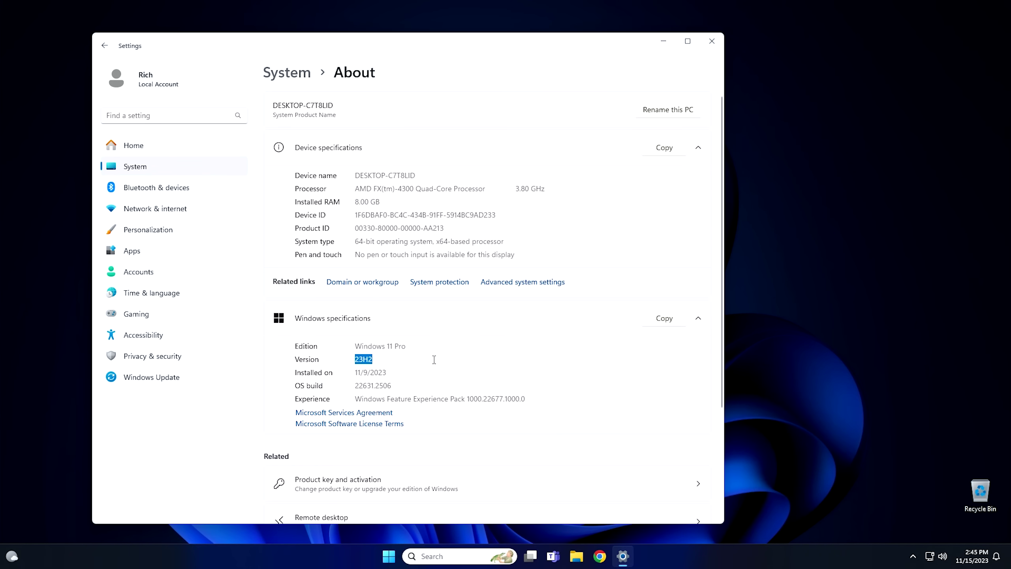